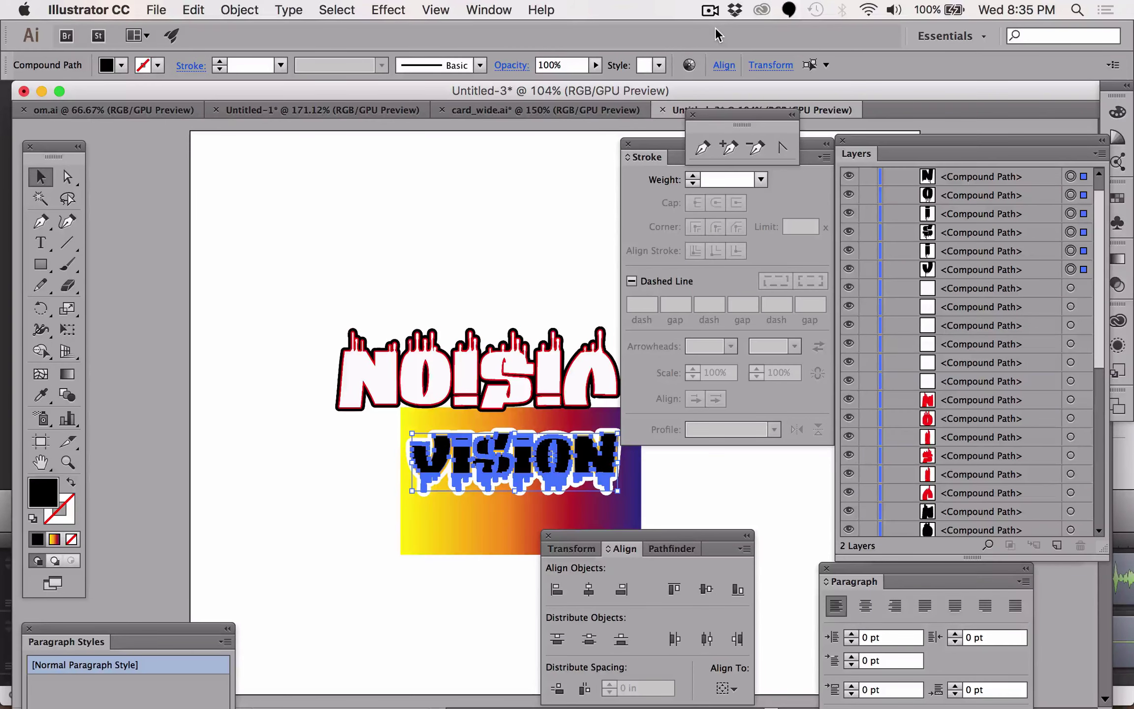
Create a new document, paste the dripping VISION text at upper left, and zoom in on it
key("ctrl+n")
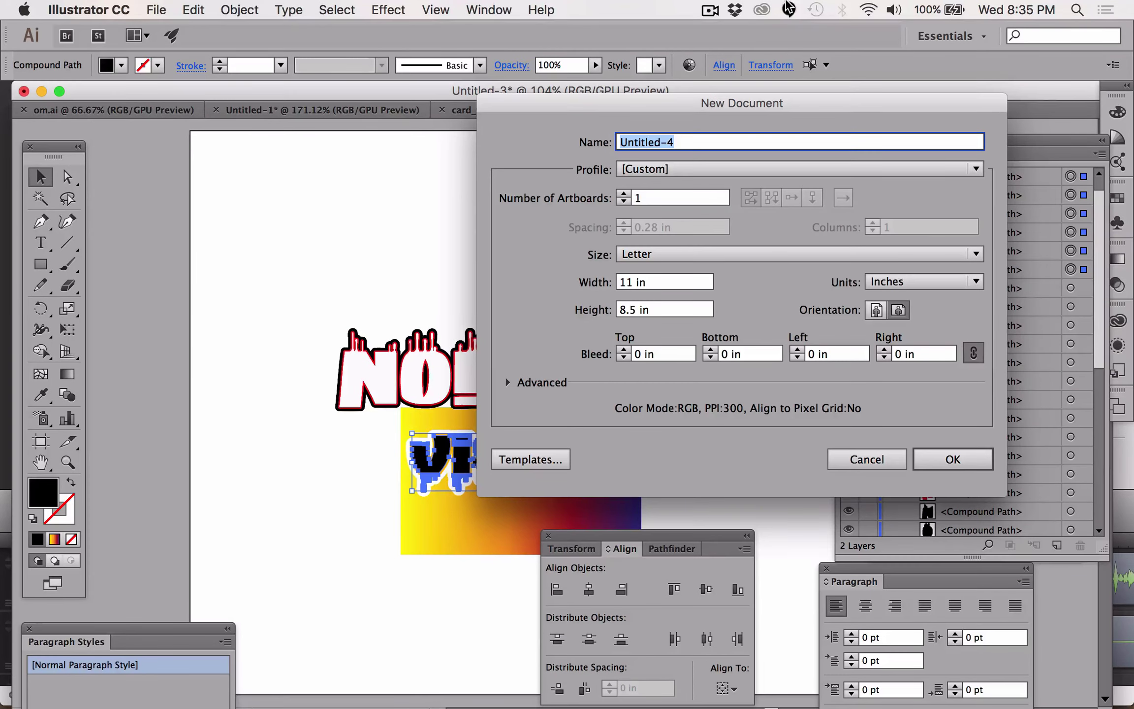
key("Return")
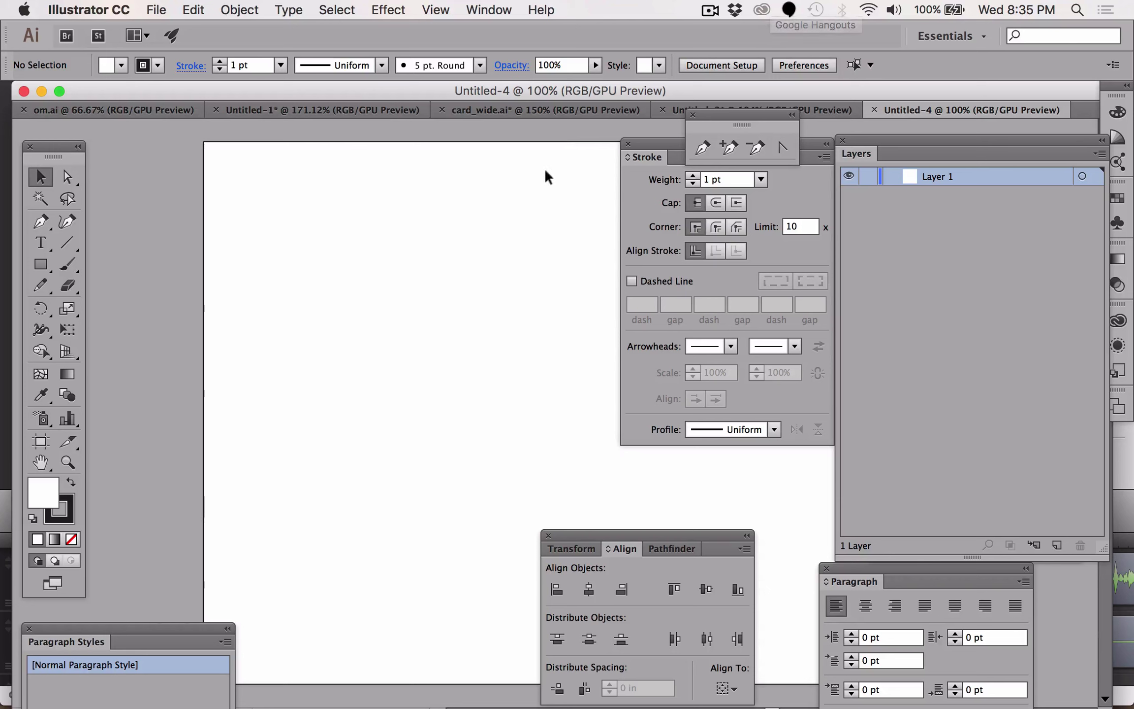
key("ctrl+v")
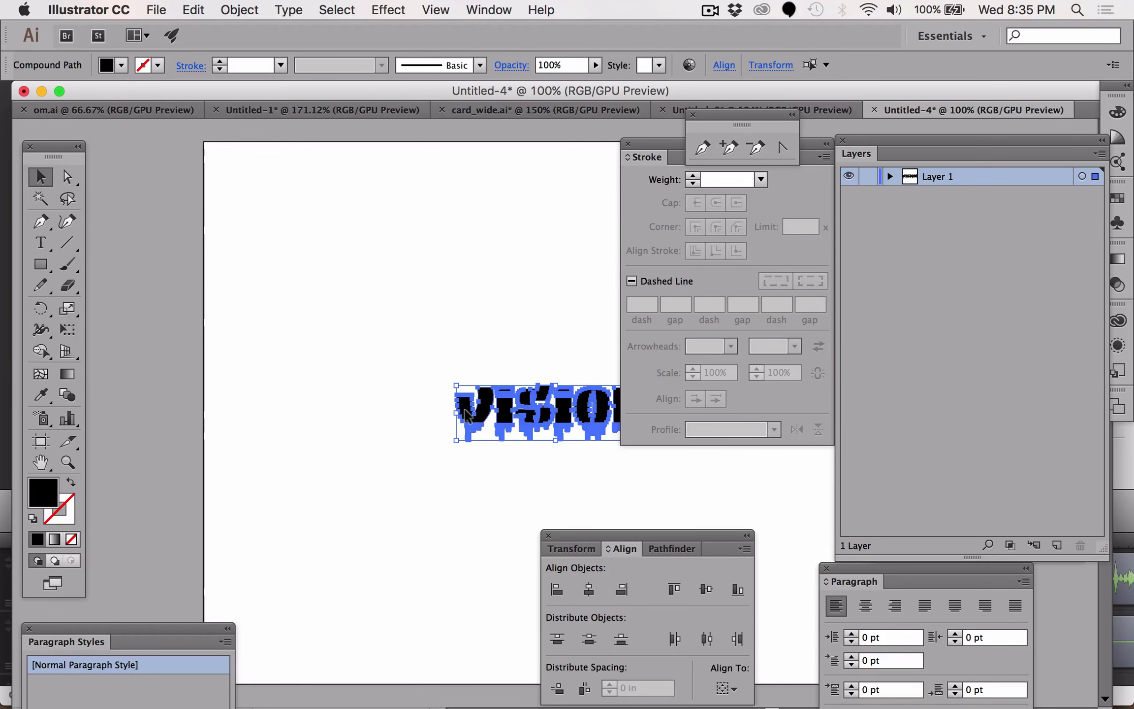
left_click_drag(467, 415, 275, 266)
key("z")
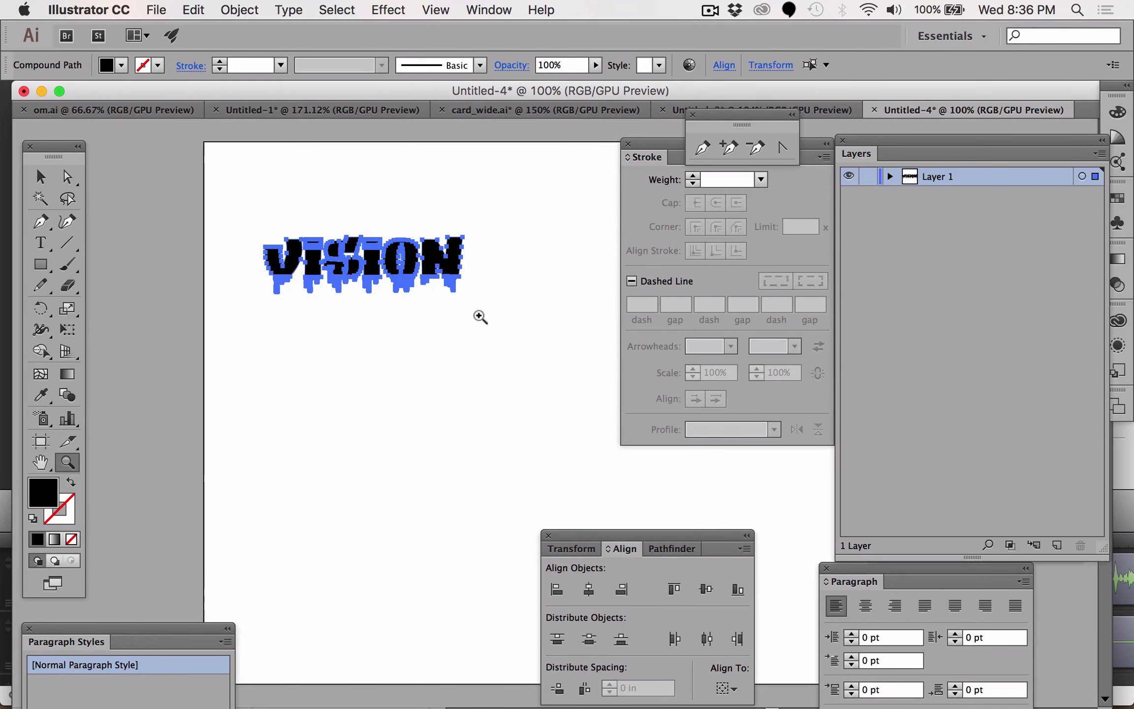
left_click_drag(480, 316, 372, 253)
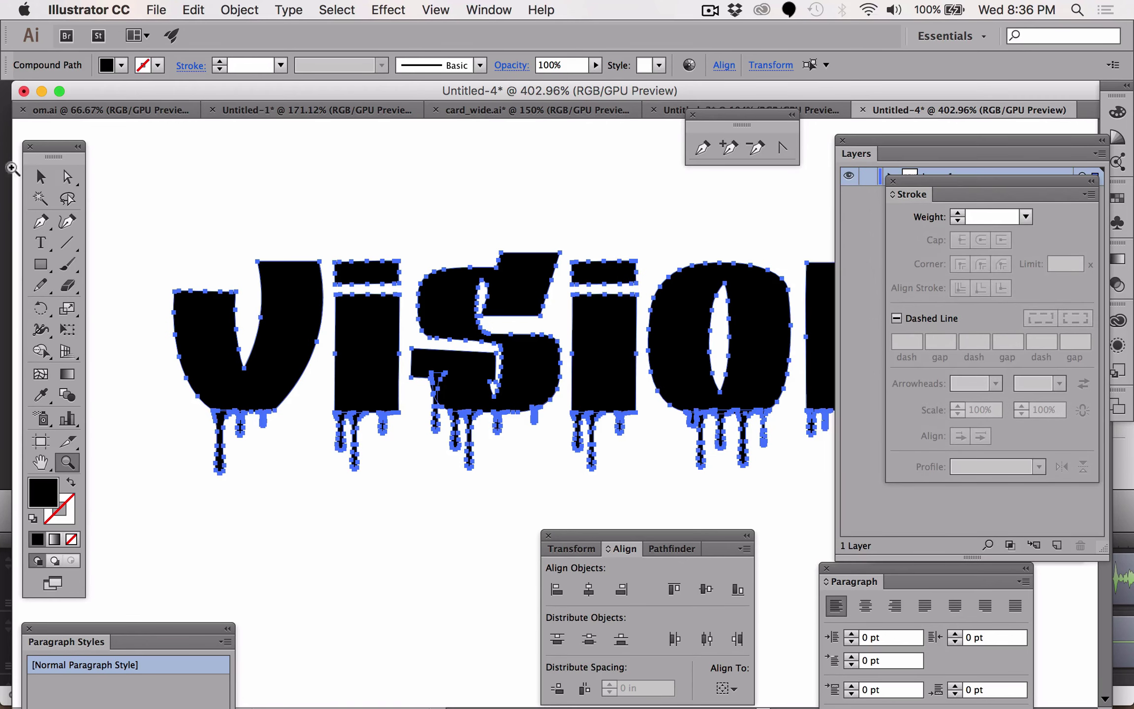
Clear the selection and move the alignment panels out of the way
left_click(40, 176)
left_click(287, 178)
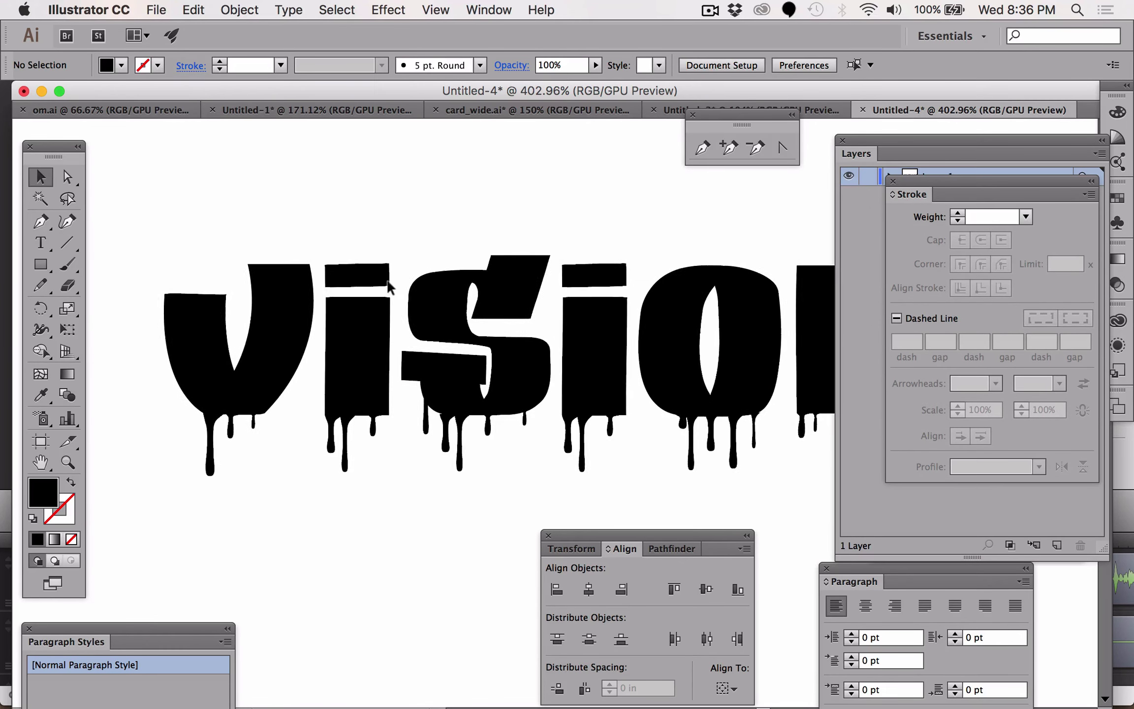
scroll(388, 285, "right", 5)
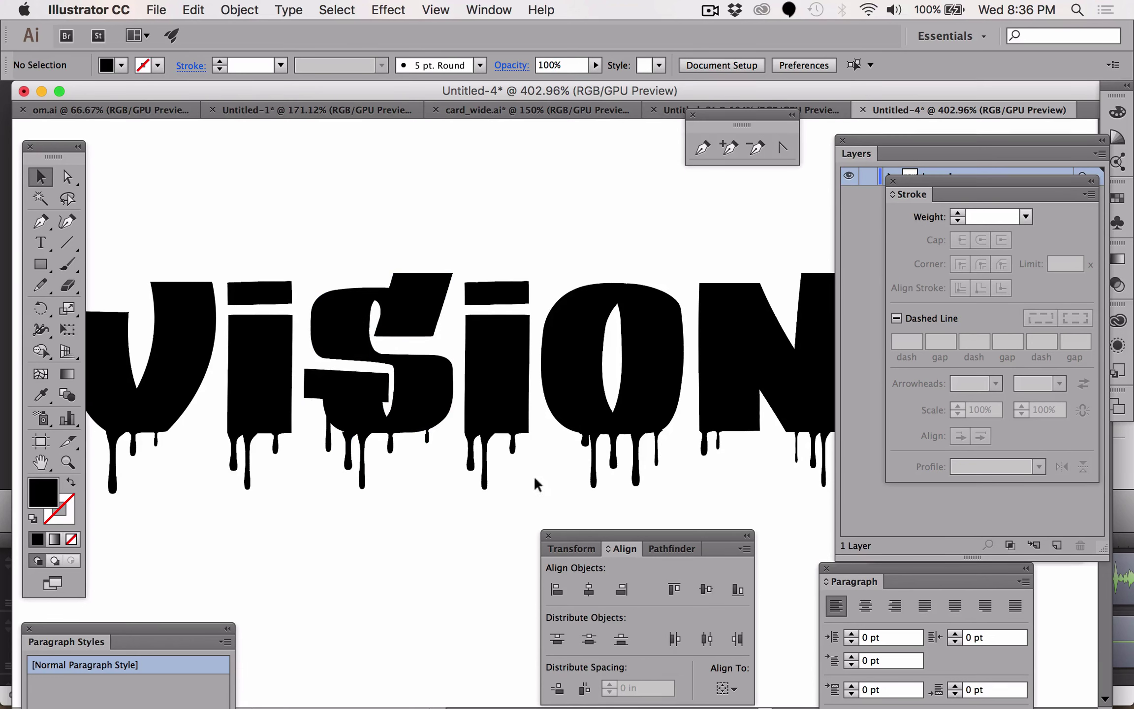
left_click_drag(556, 532, 311, 51)
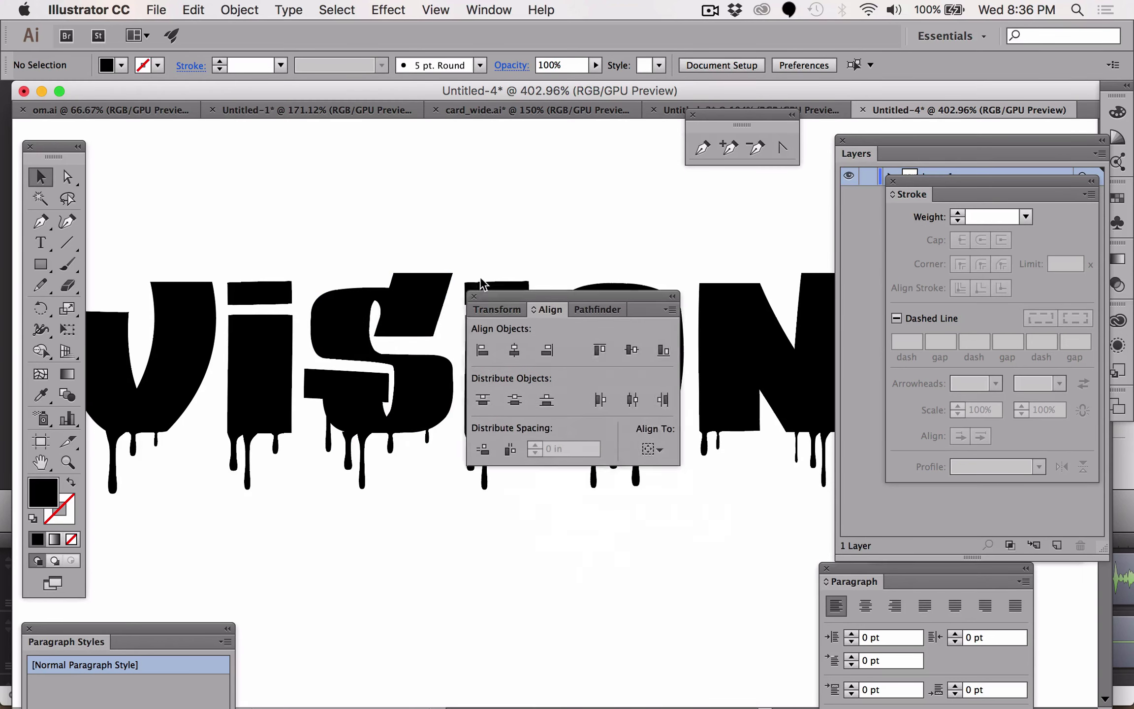
Slide the i of VISION left onto the V and select both letters
left_click(249, 291)
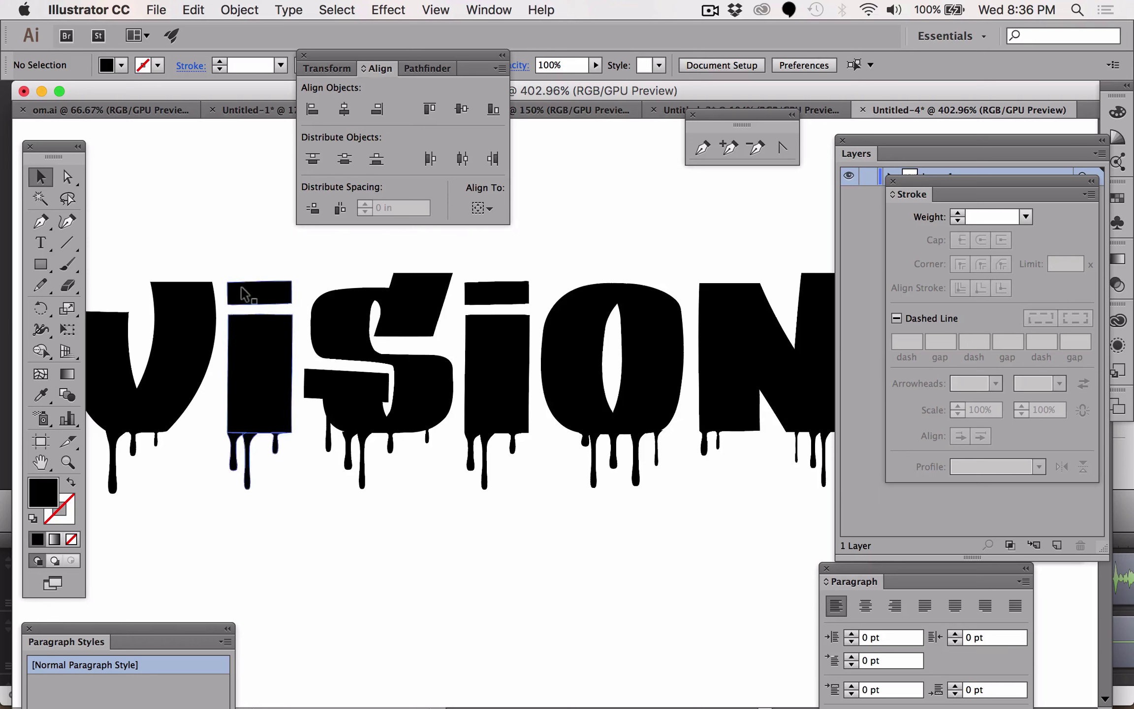
left_click_drag(267, 372, 236, 373)
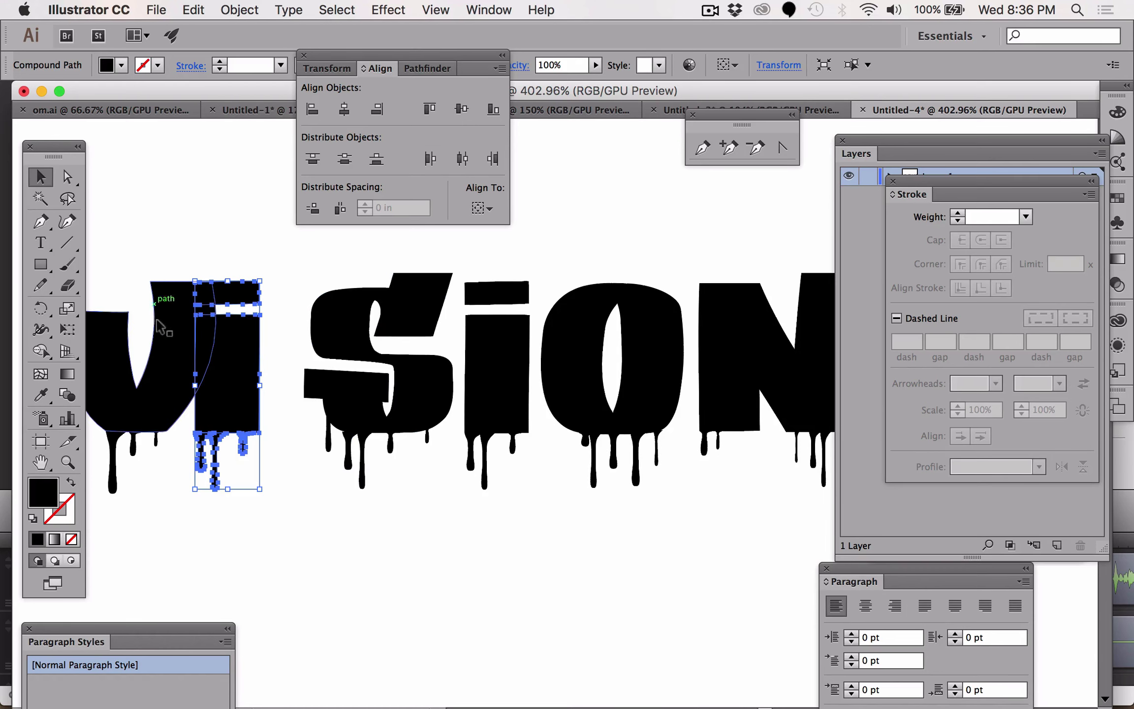
left_click(157, 382, "shift")
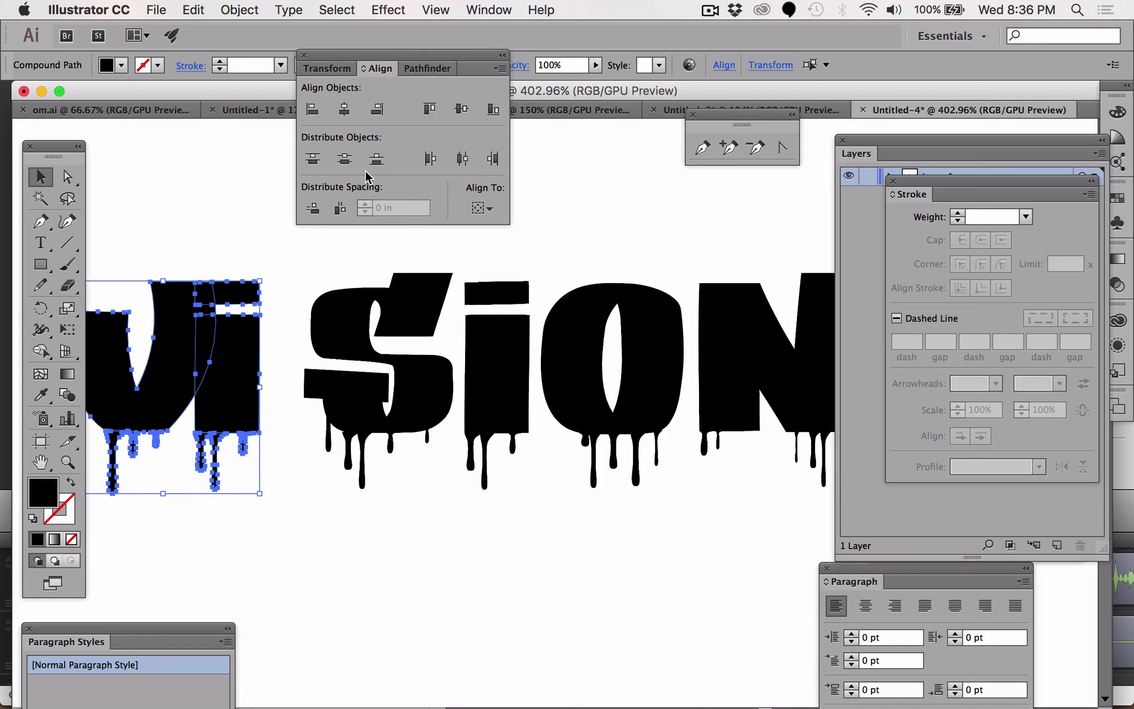
Trim the overlapping V and i with Pathfinder, then inspect the separated pieces with Direct Selection
left_click(414, 67)
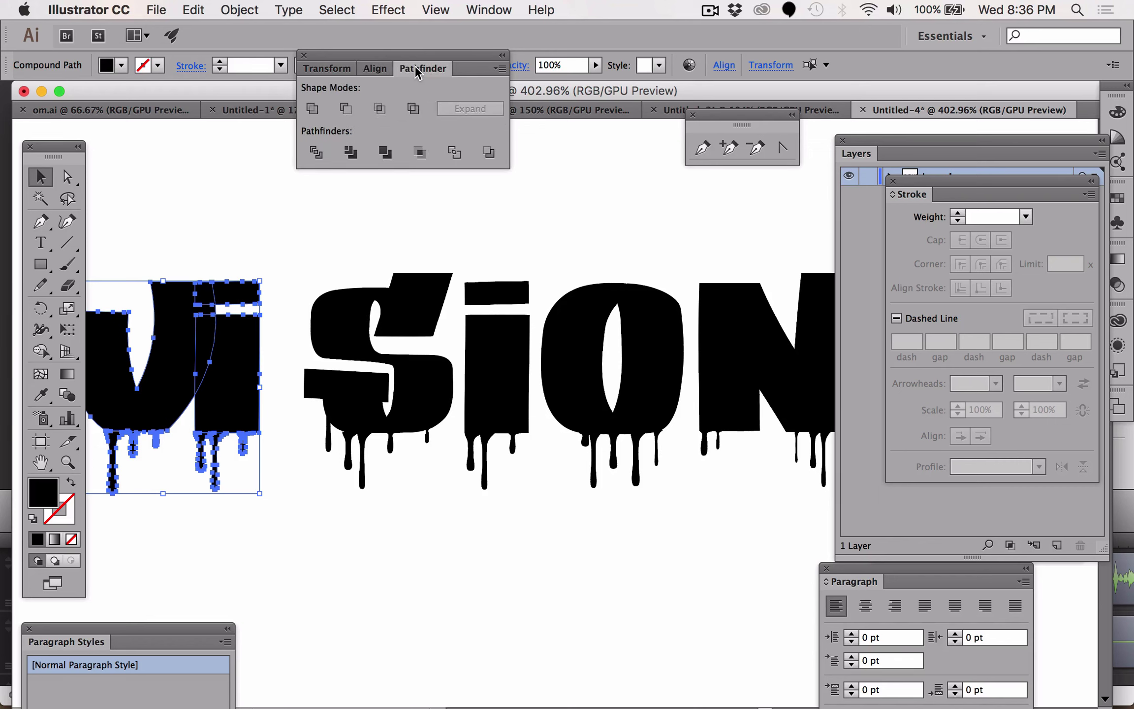
left_click(350, 157)
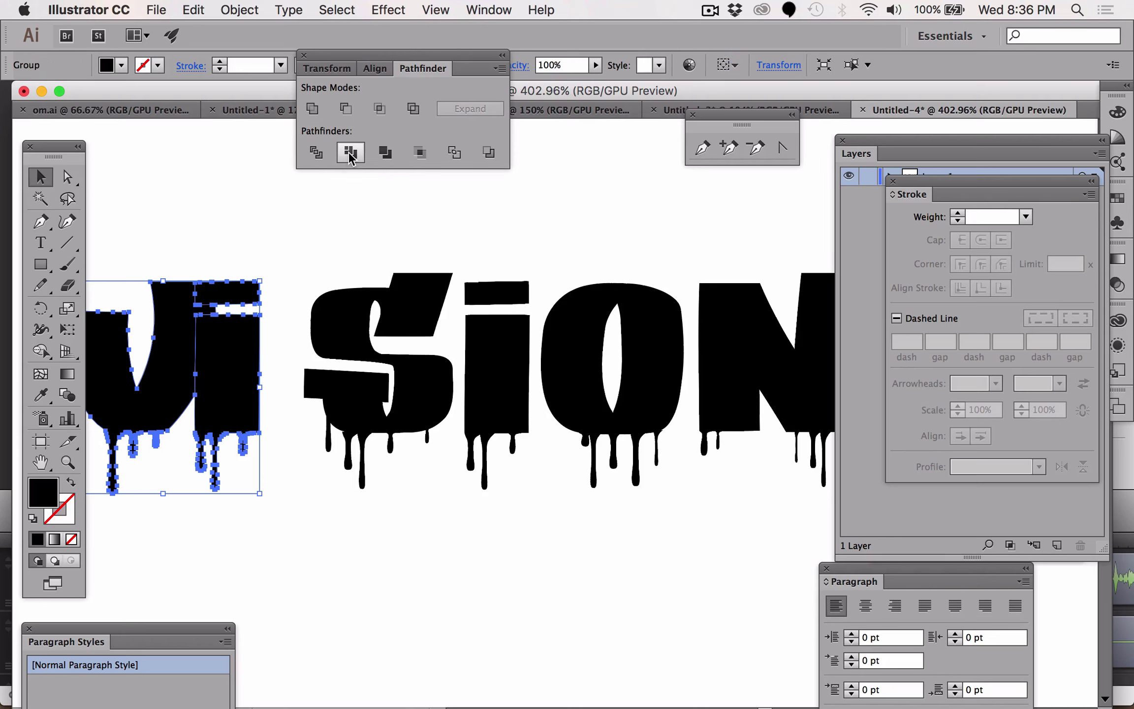
left_click(67, 174)
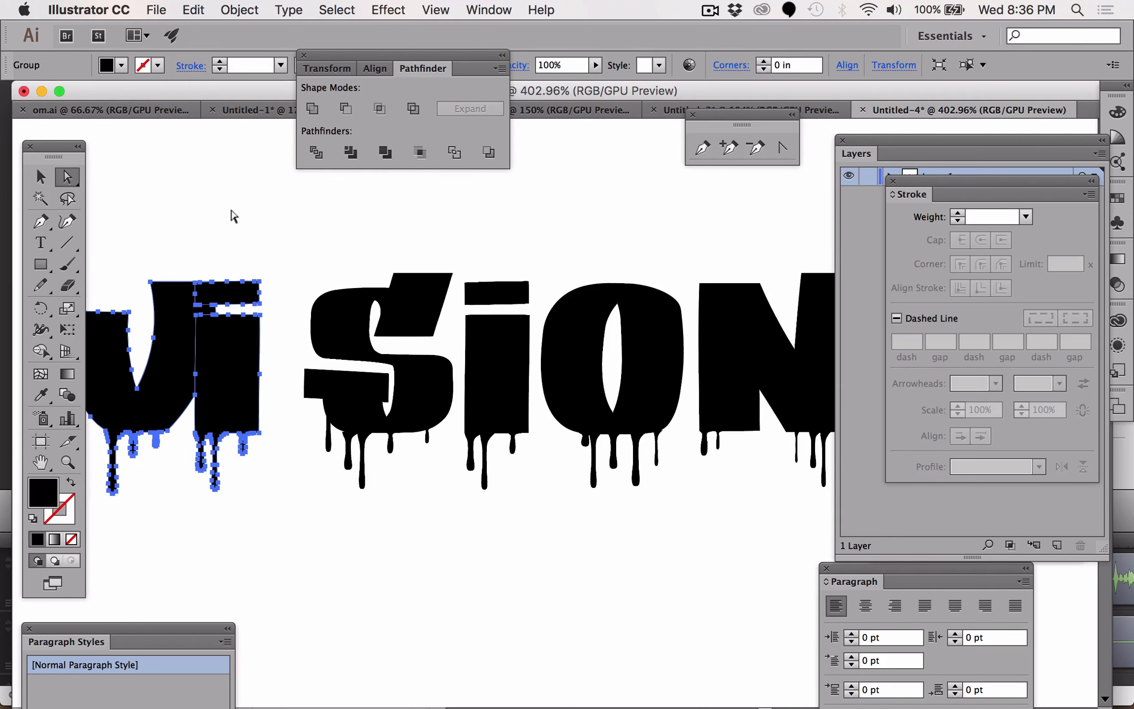
left_click(234, 217)
left_click(202, 335)
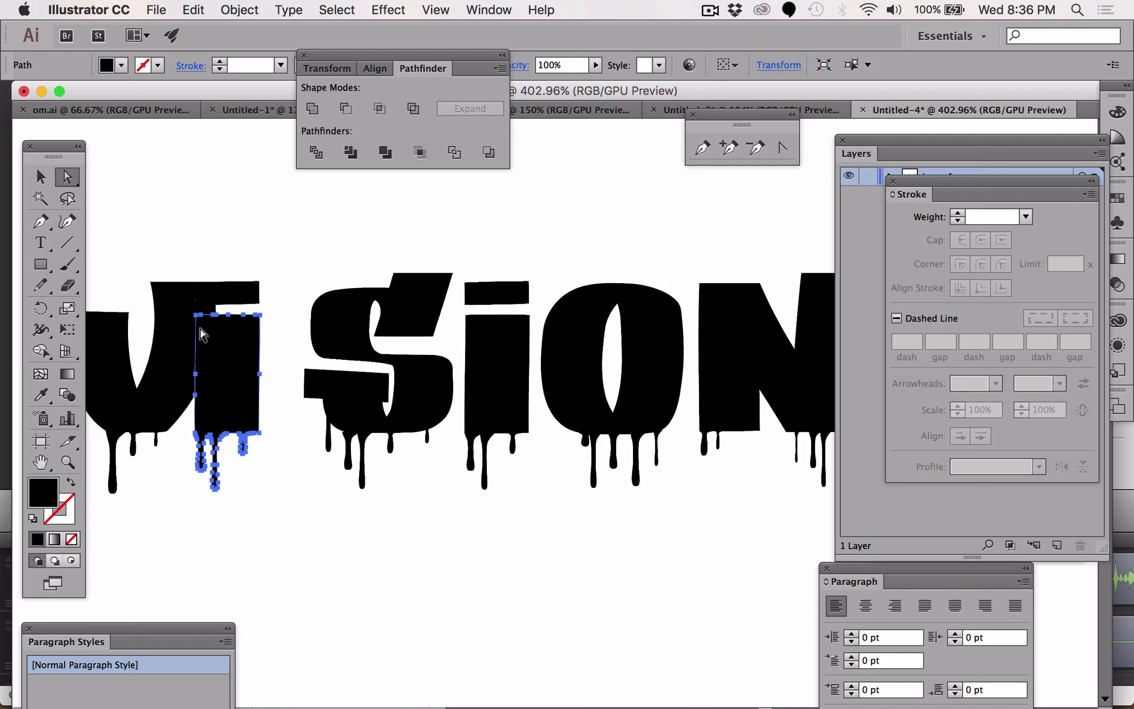
left_click(228, 286)
left_click(150, 211)
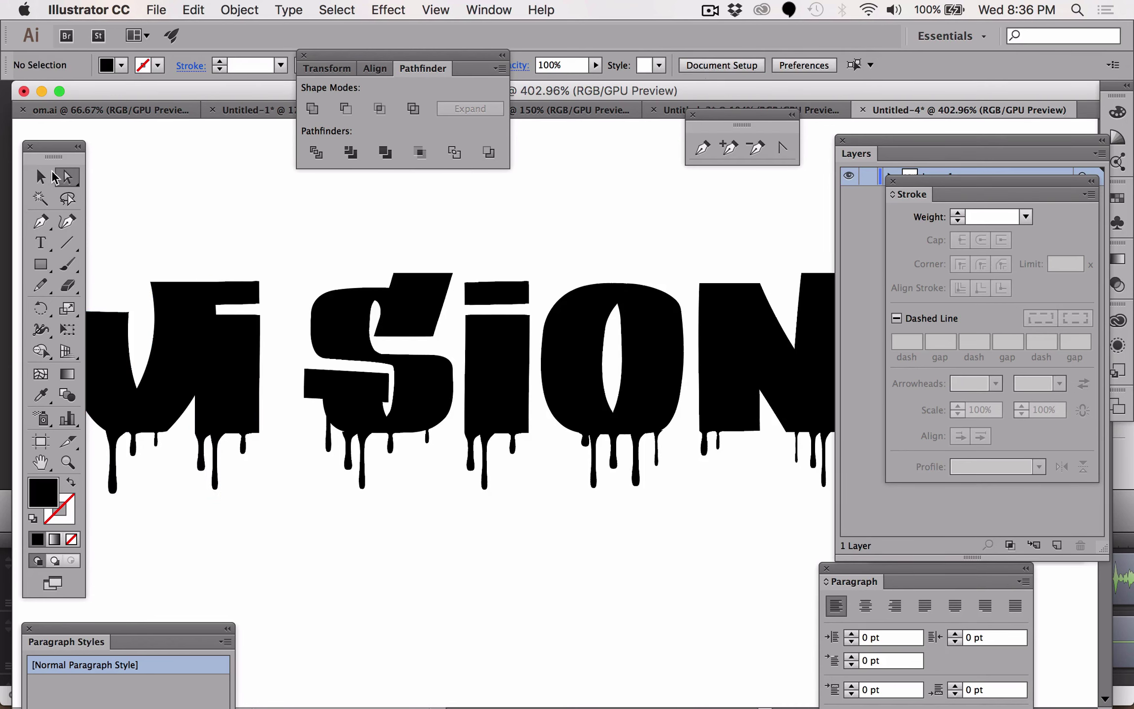
Select the i and open then dismiss the Object menu without applying anything
left_click(40, 178)
left_click(258, 362)
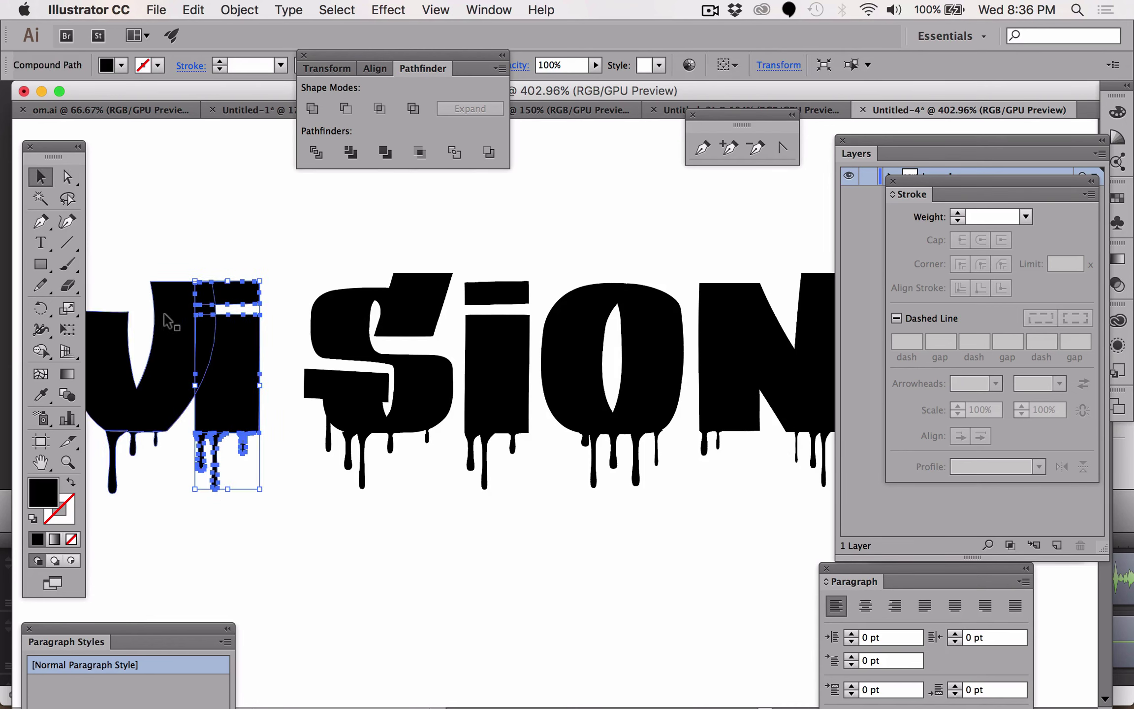
left_click(279, 458)
left_click(228, 379)
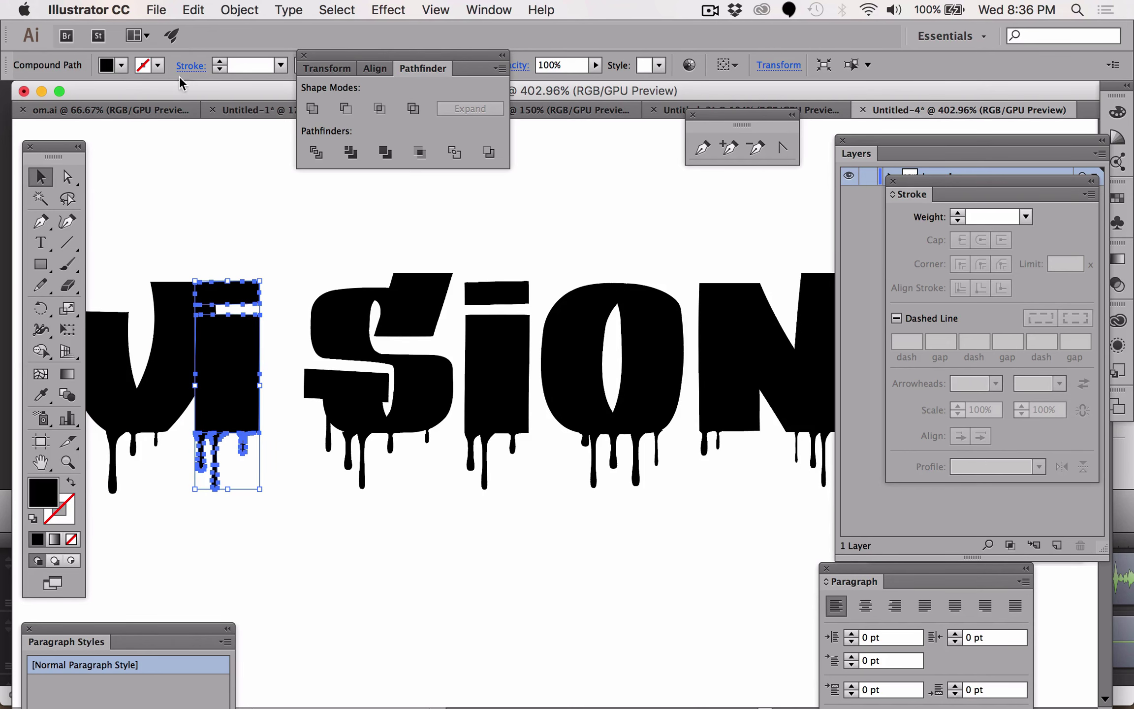
left_click(237, 10)
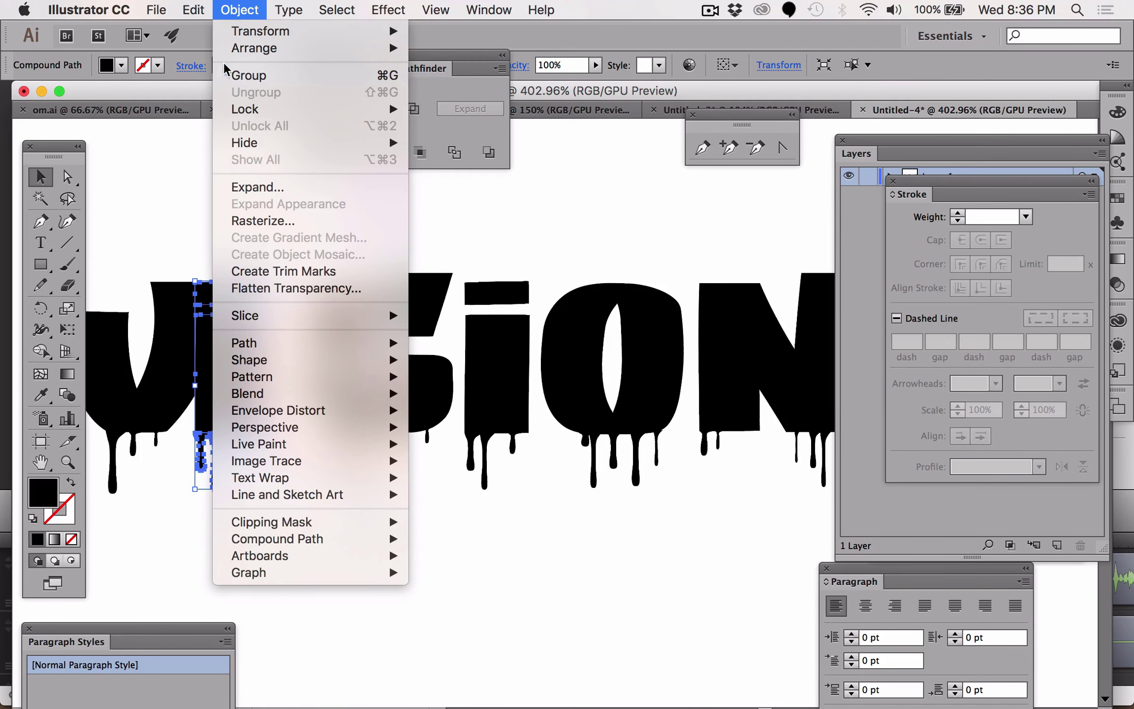
left_click(238, 186)
left_click(231, 179)
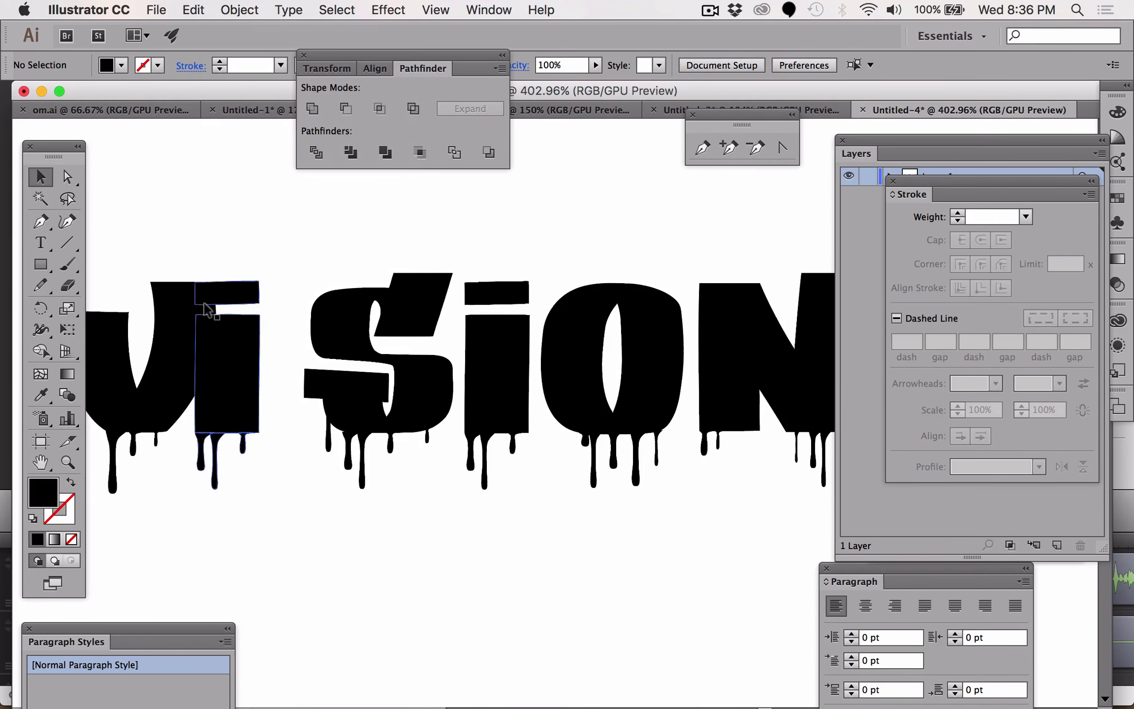
left_click(232, 320)
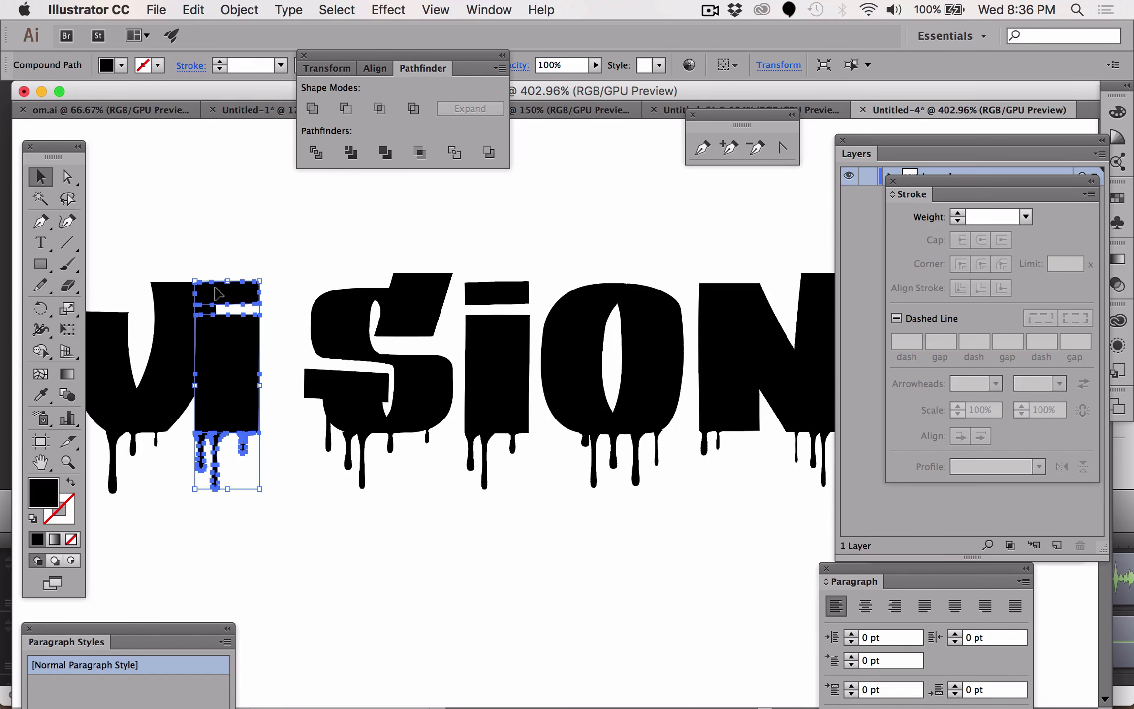
Check the Object menu again, then select the i and V together
left_click(254, 11)
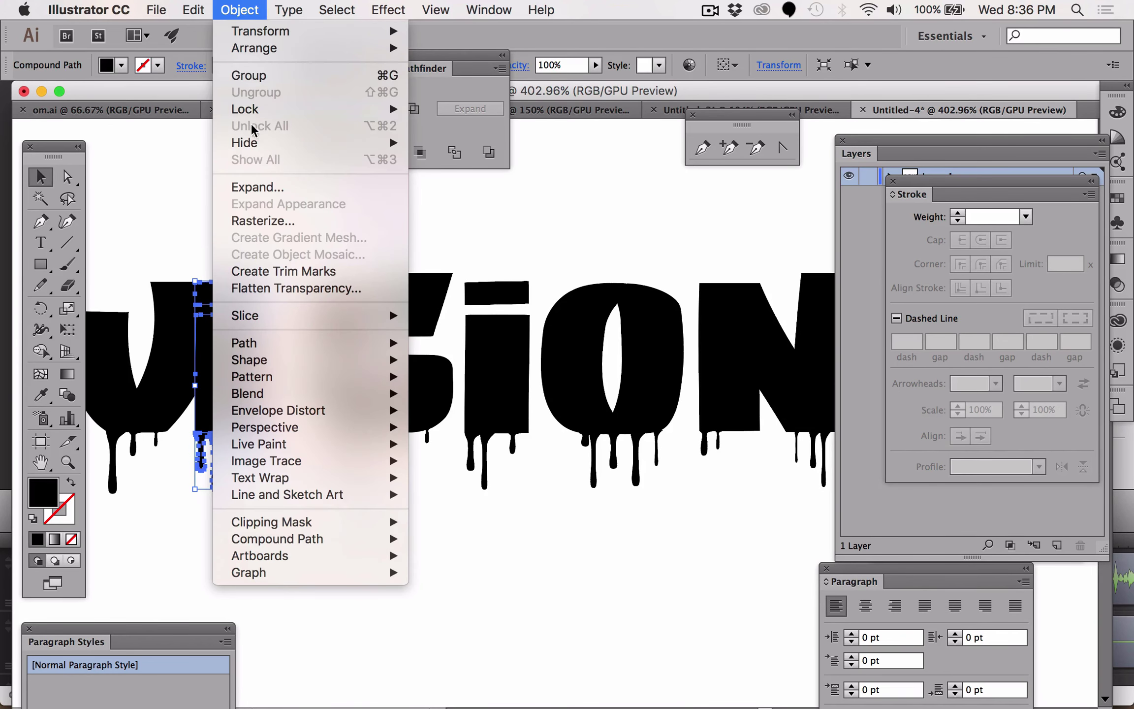
key("Escape")
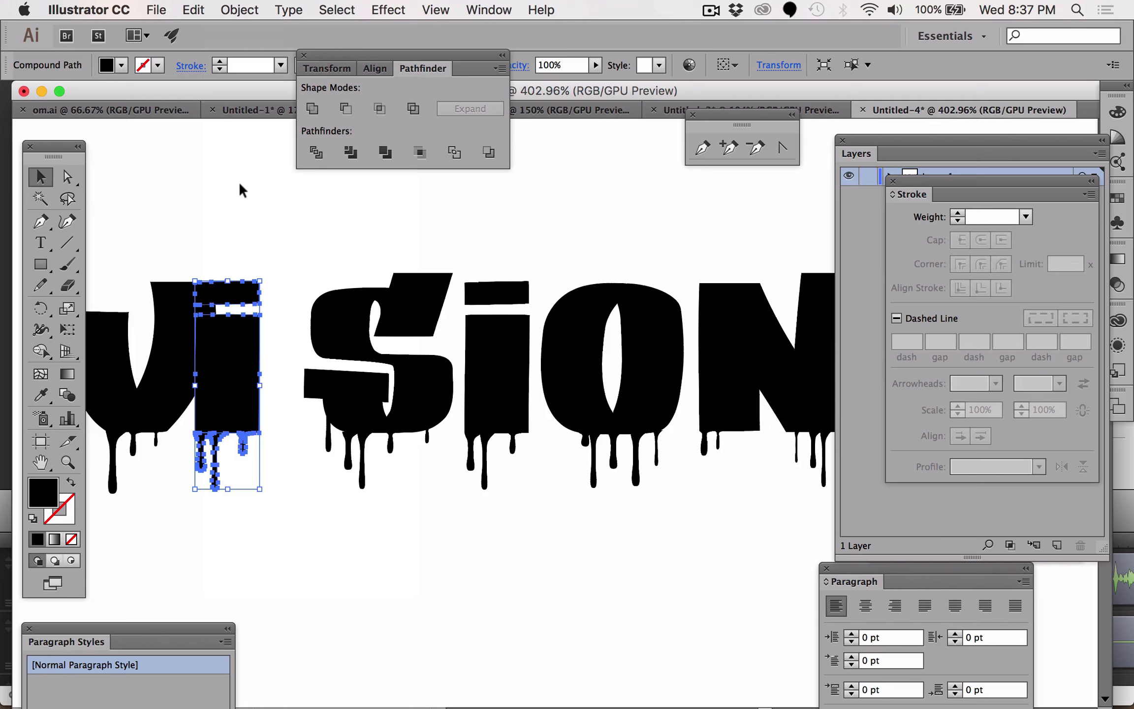
left_click(246, 10)
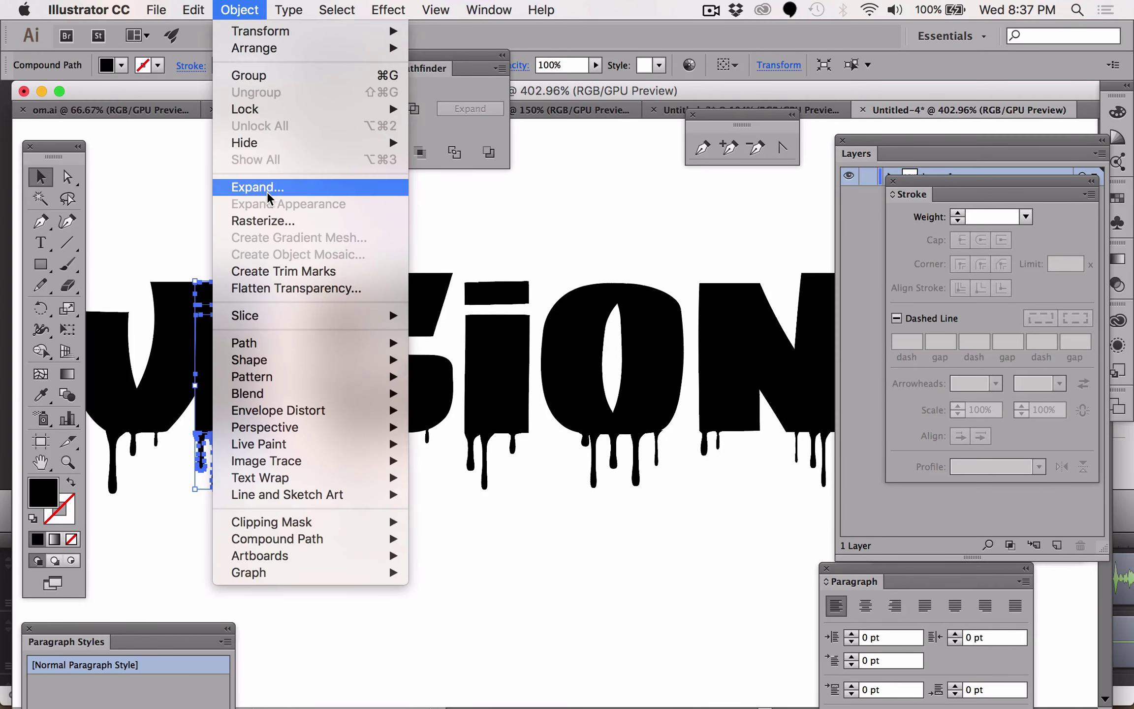
key("Escape")
left_click(202, 250)
left_click(212, 354)
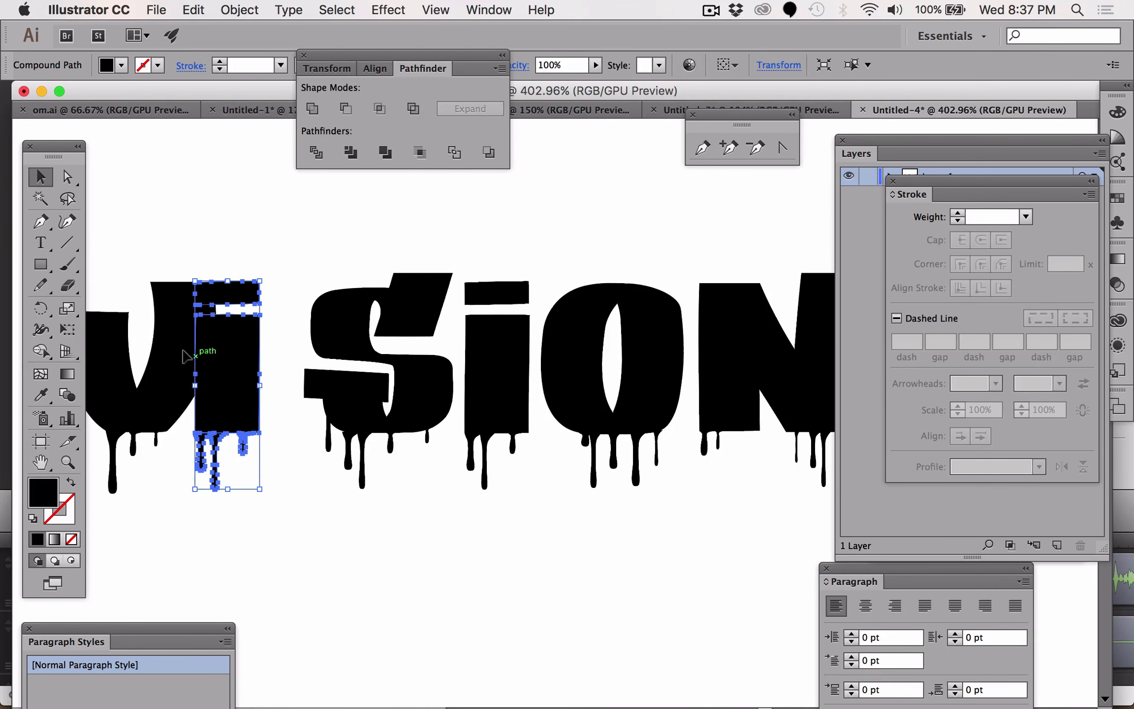
left_click(170, 362, "shift")
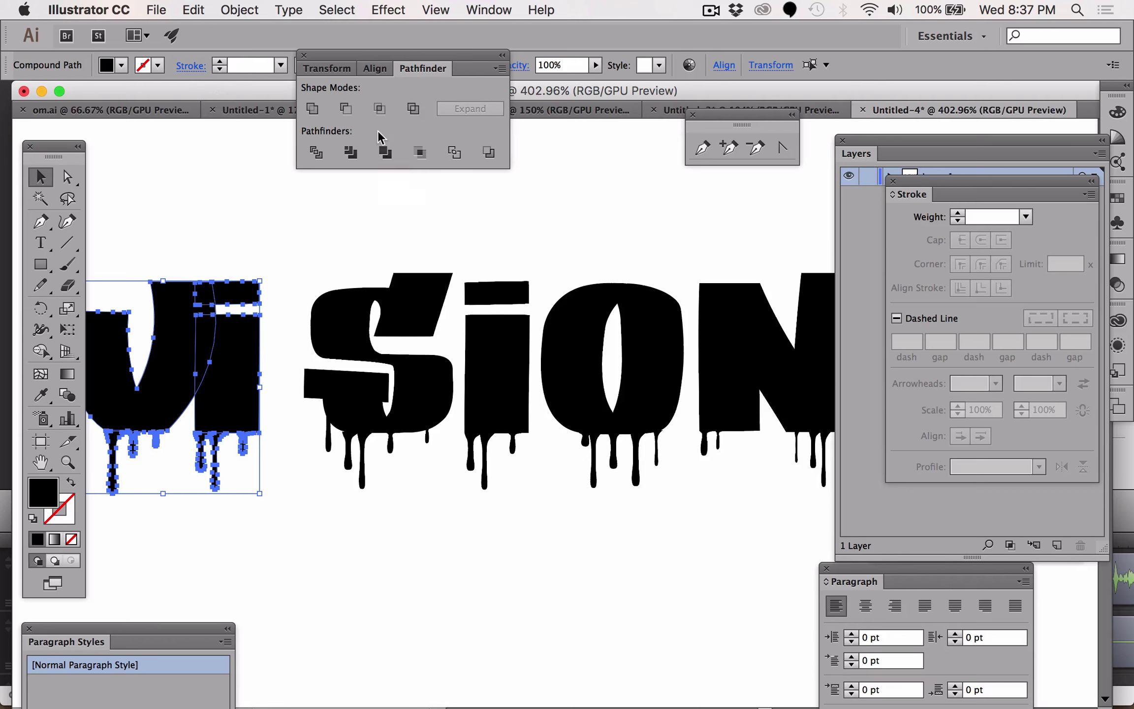
Apply Pathfinder Trim, Merge and Divide to the overlapping V and i
left_click(351, 153)
left_click(383, 159)
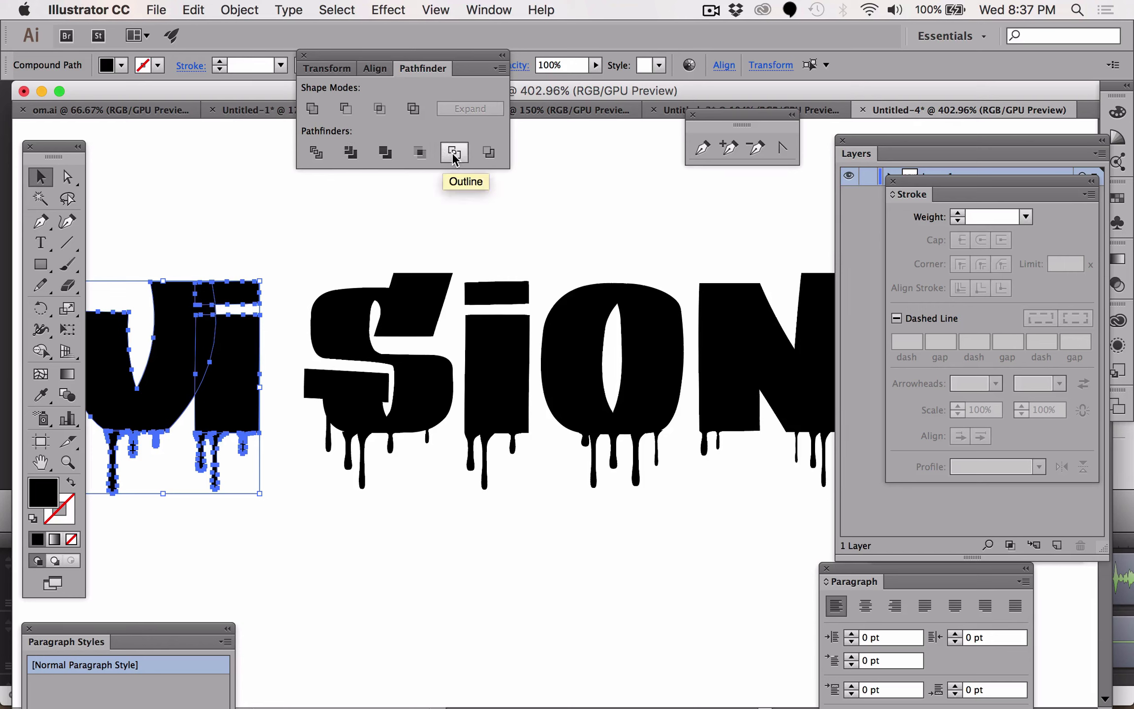
left_click(311, 157)
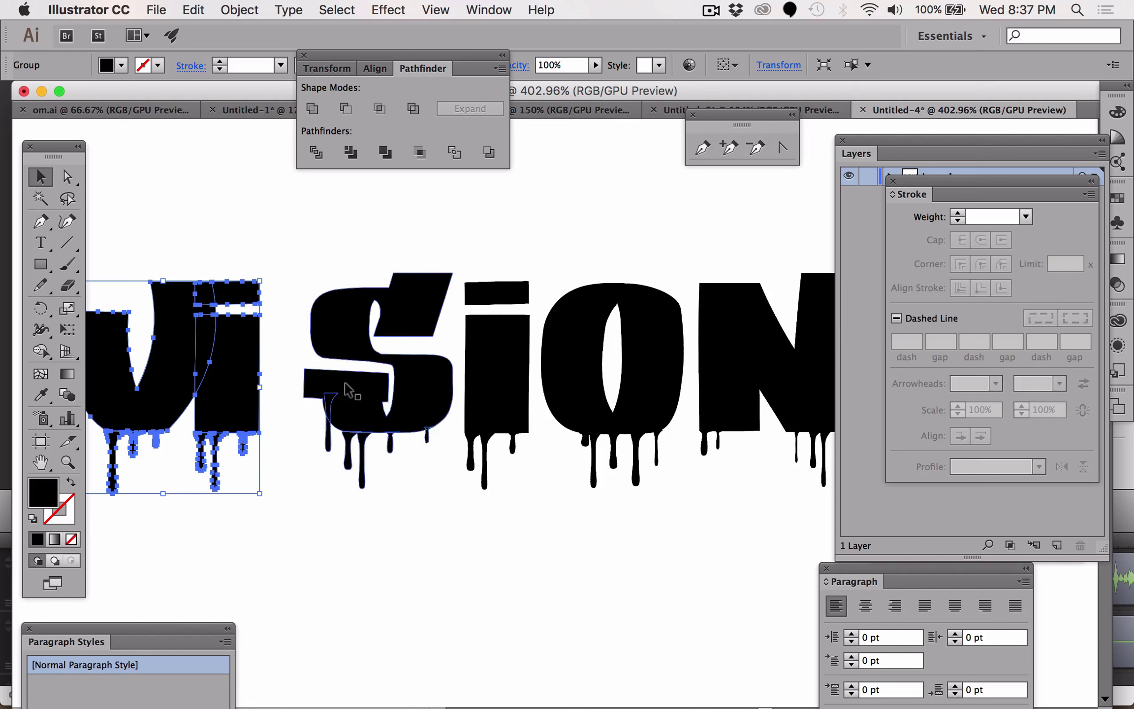
Direct-select the V piece and the thin sliver of the i's stem
left_click(68, 176)
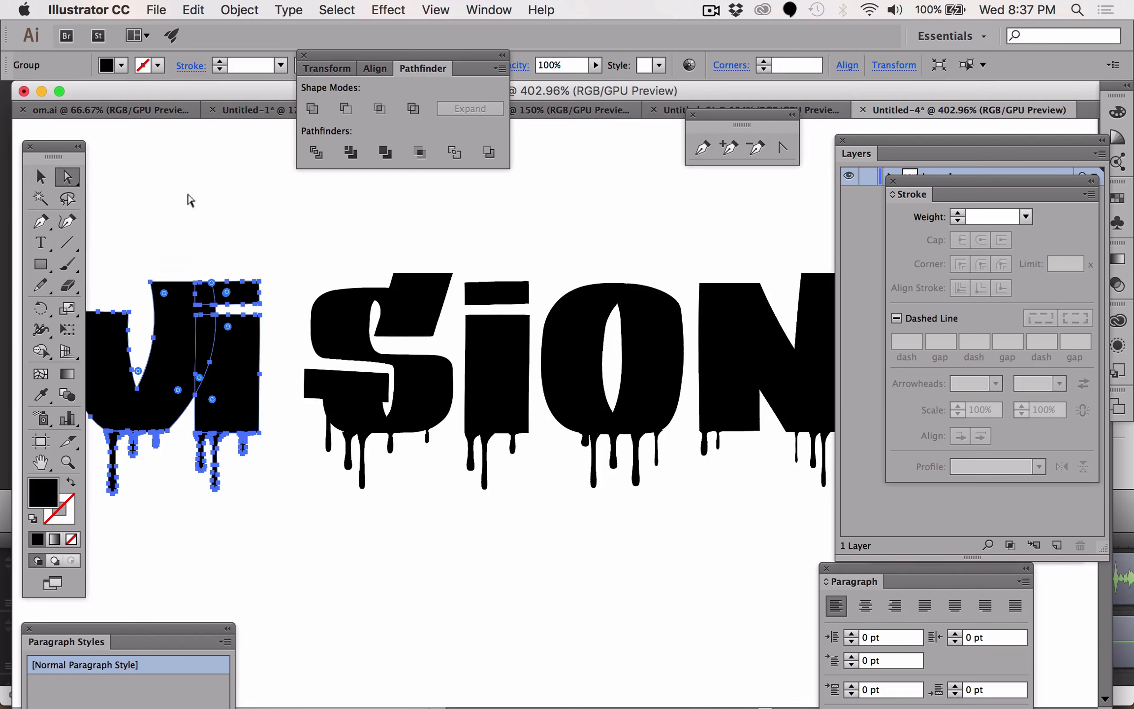
left_click(209, 261)
left_click(187, 327)
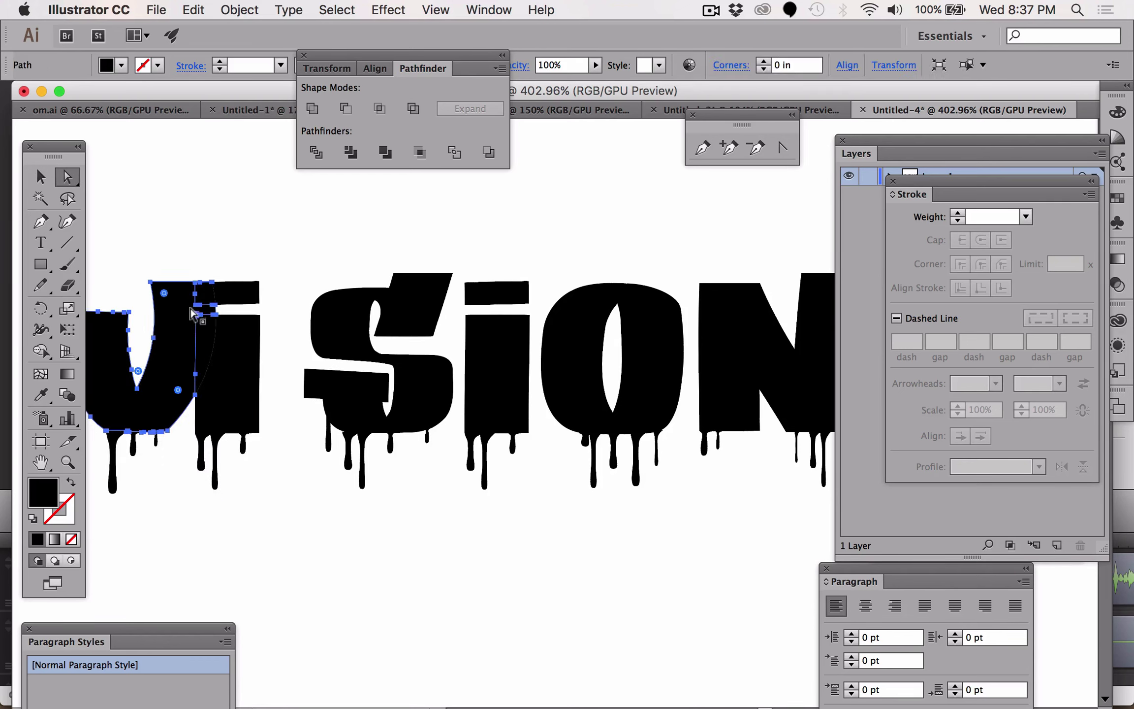
left_click(205, 345)
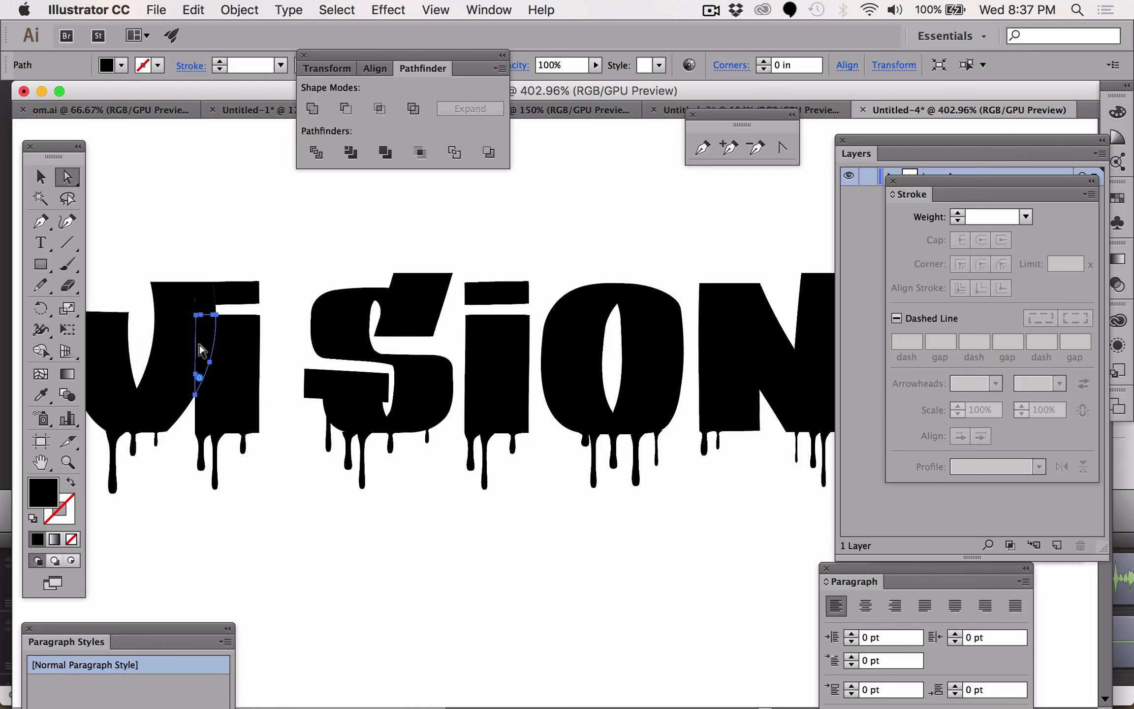
left_click(164, 355, "shift")
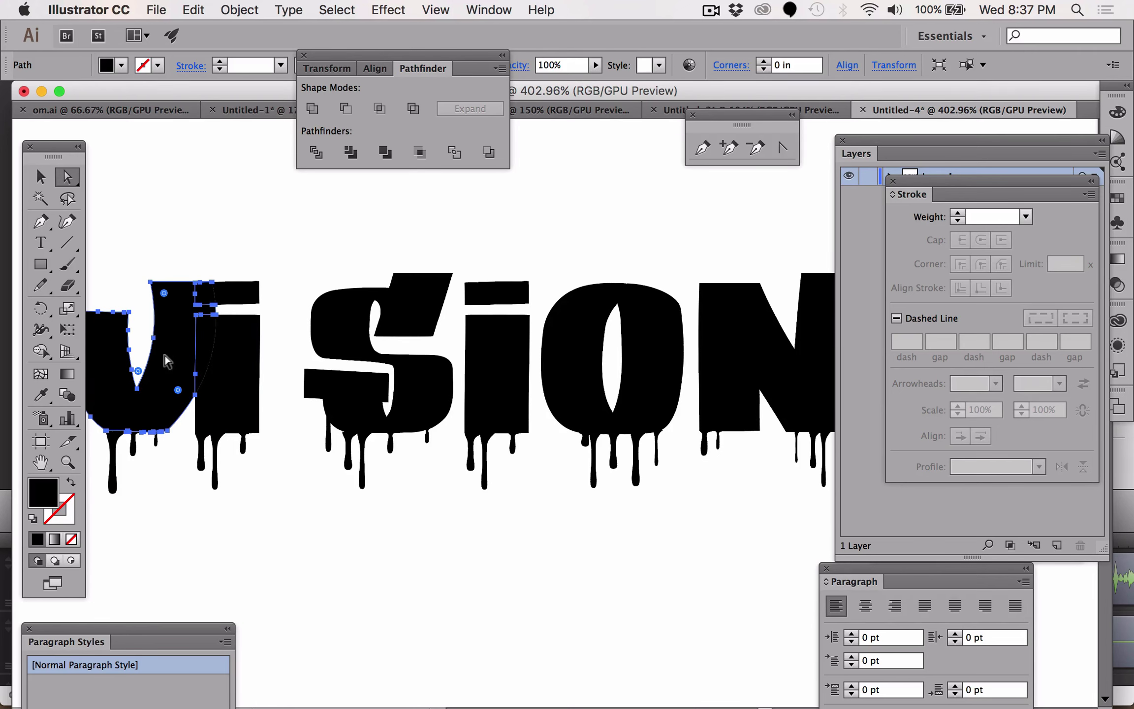
Fill the V with pure red using the Color Picker
double_click(43, 502)
left_click_drag(676, 389, 774, 336)
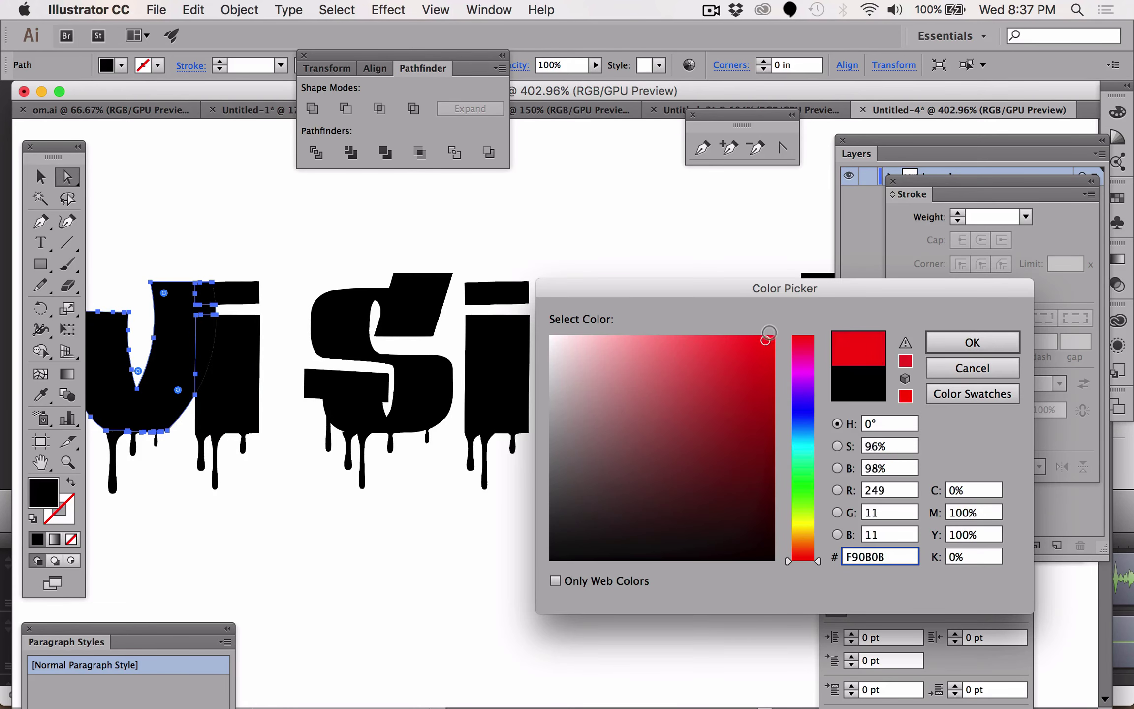
left_click(966, 348)
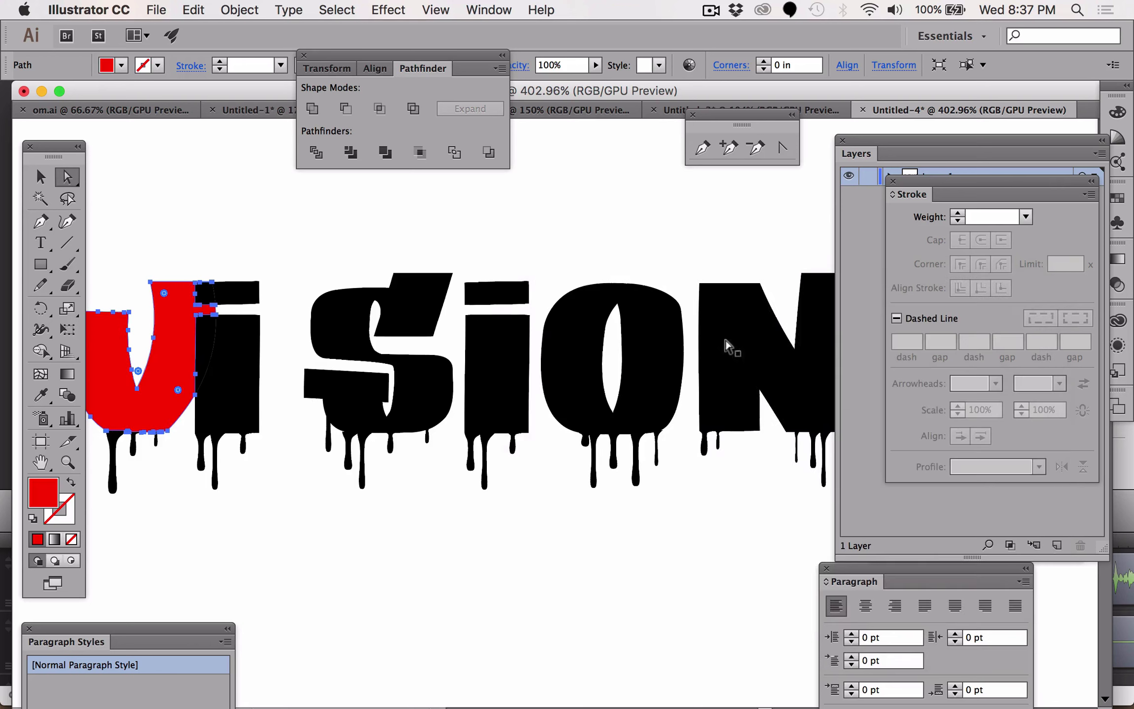
Direct-select the thin sliver between the V and i
left_click(200, 338)
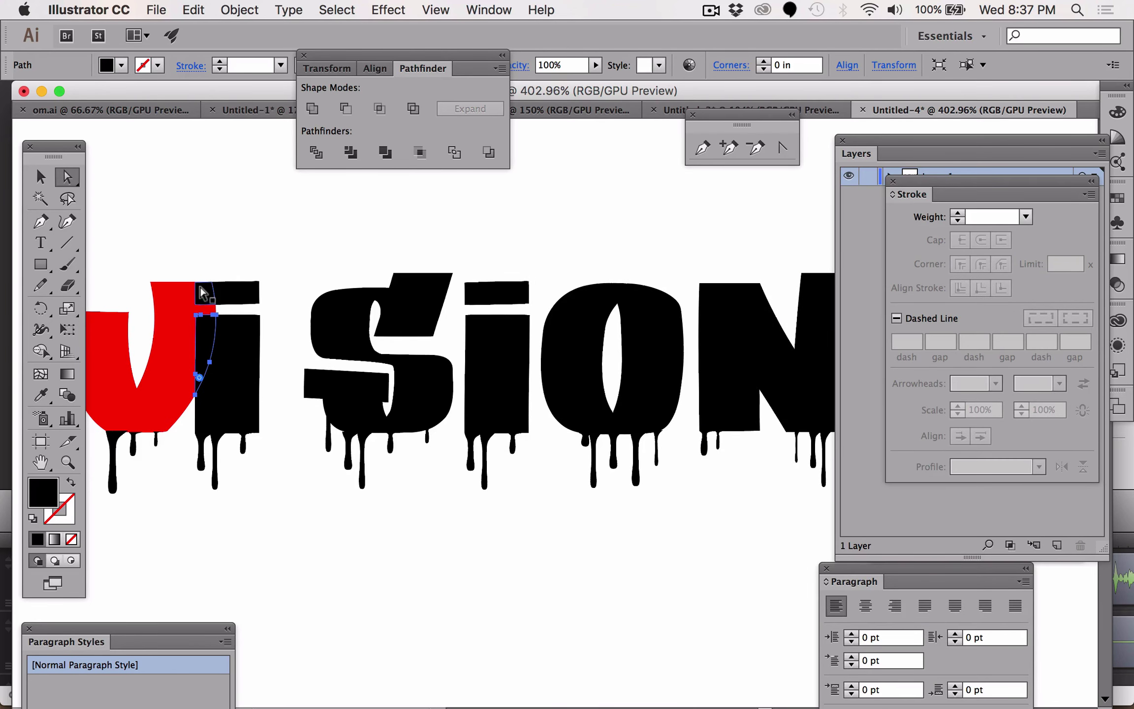
left_click(213, 229)
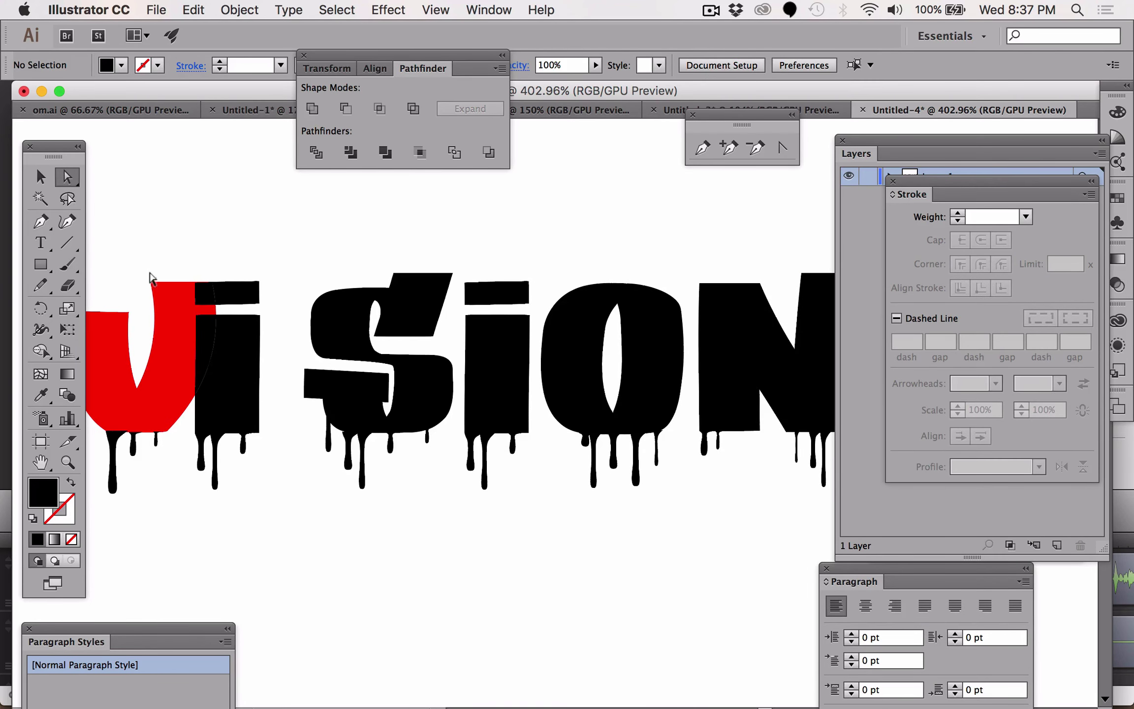
left_click(202, 291)
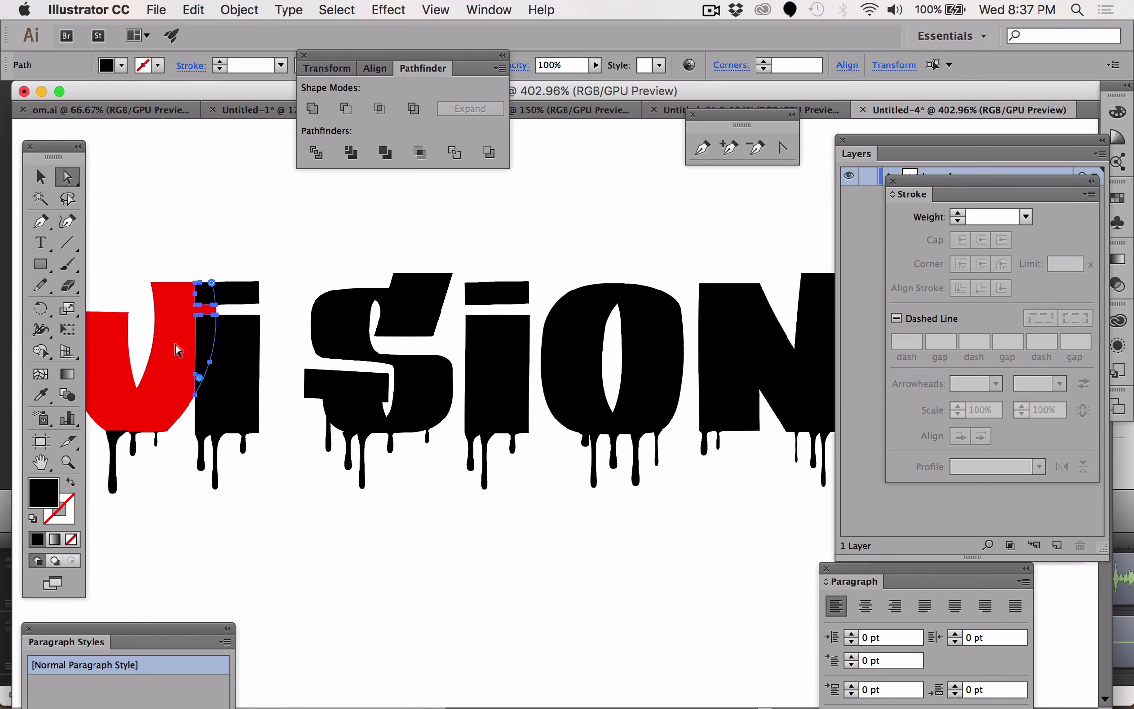
Fill the sliver between V and i with orange (FF7900)
double_click(51, 491)
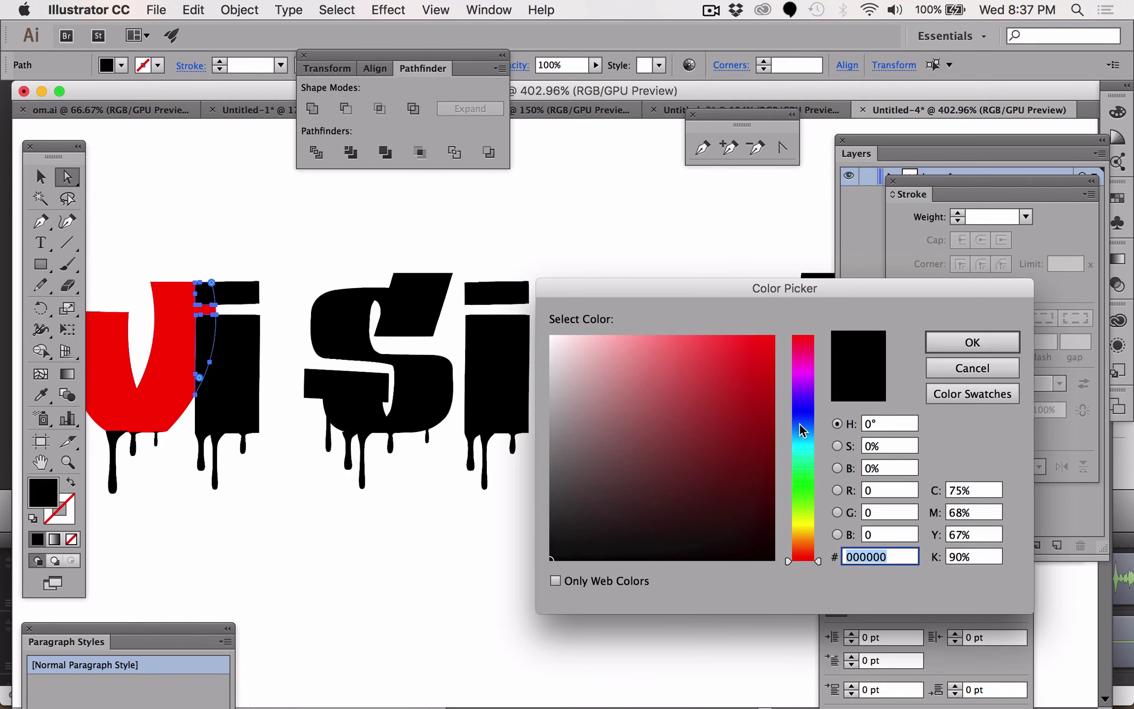
left_click_drag(804, 558, 804, 535)
left_click_drag(752, 455, 777, 335)
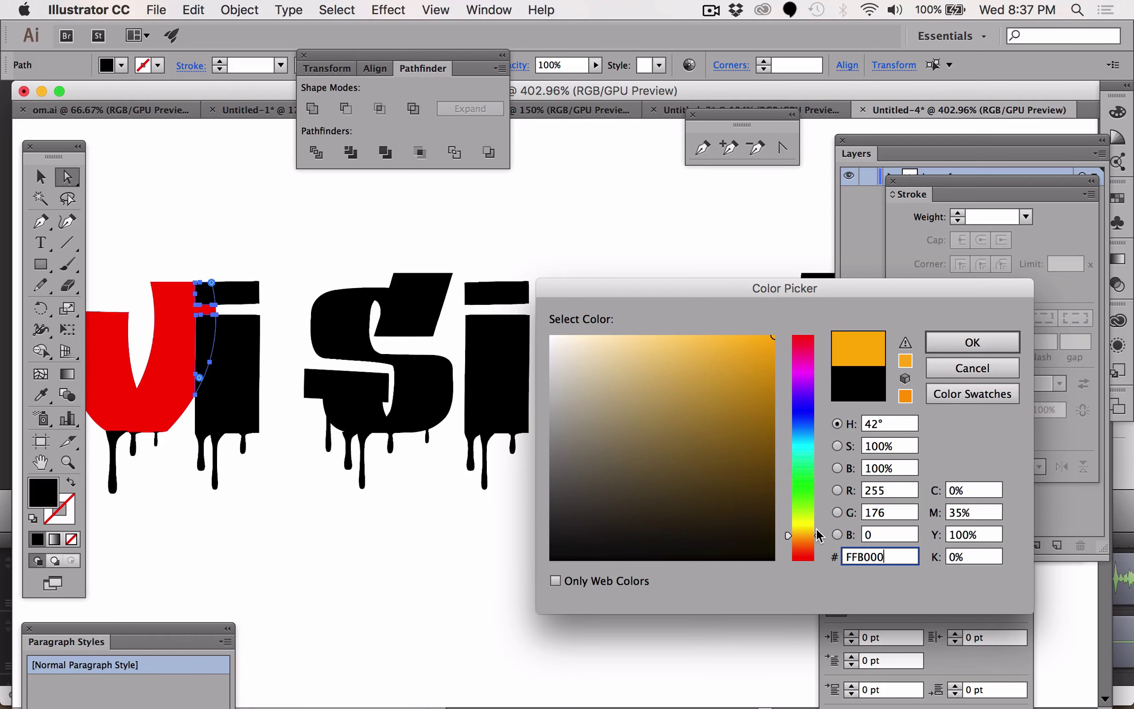
left_click_drag(818, 535, 818, 544)
left_click(965, 342)
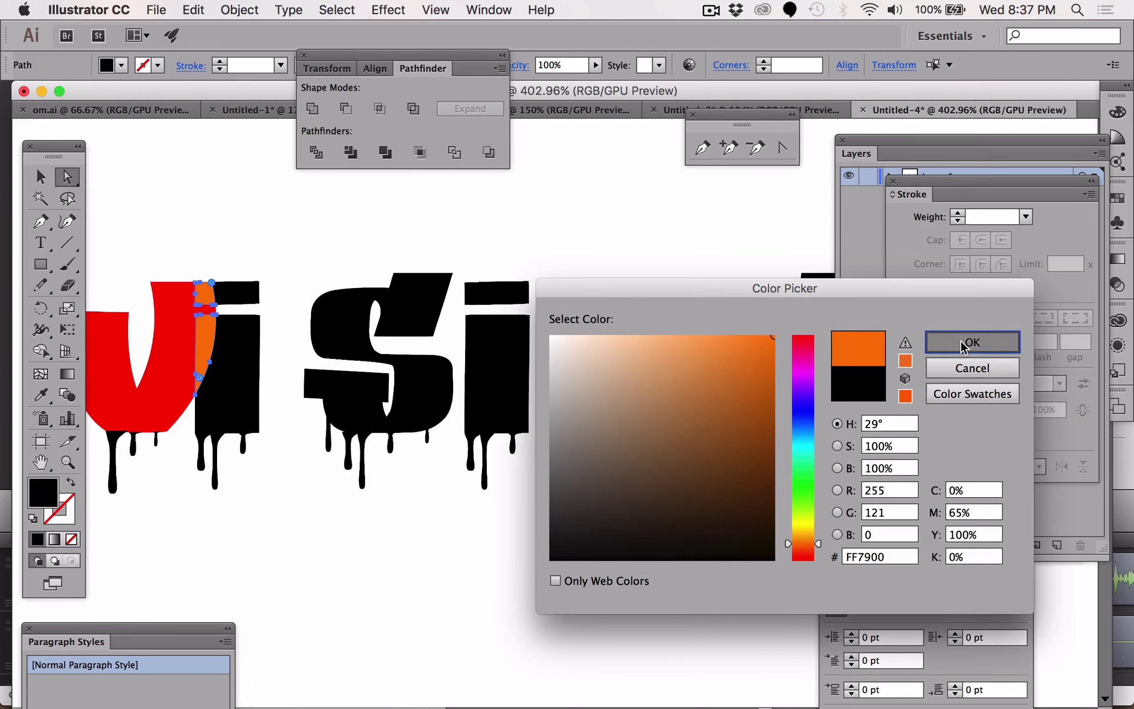
Direct-select the i's lower block and its dot
left_click(366, 526)
left_click(240, 394)
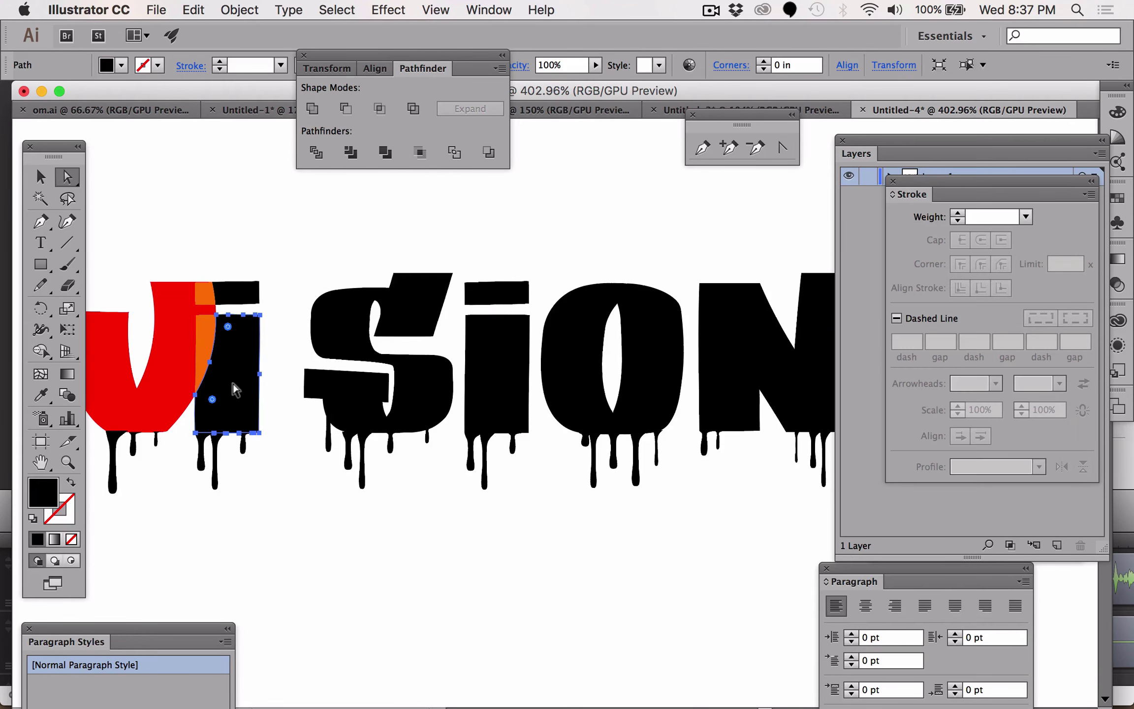
left_click(235, 292, "shift")
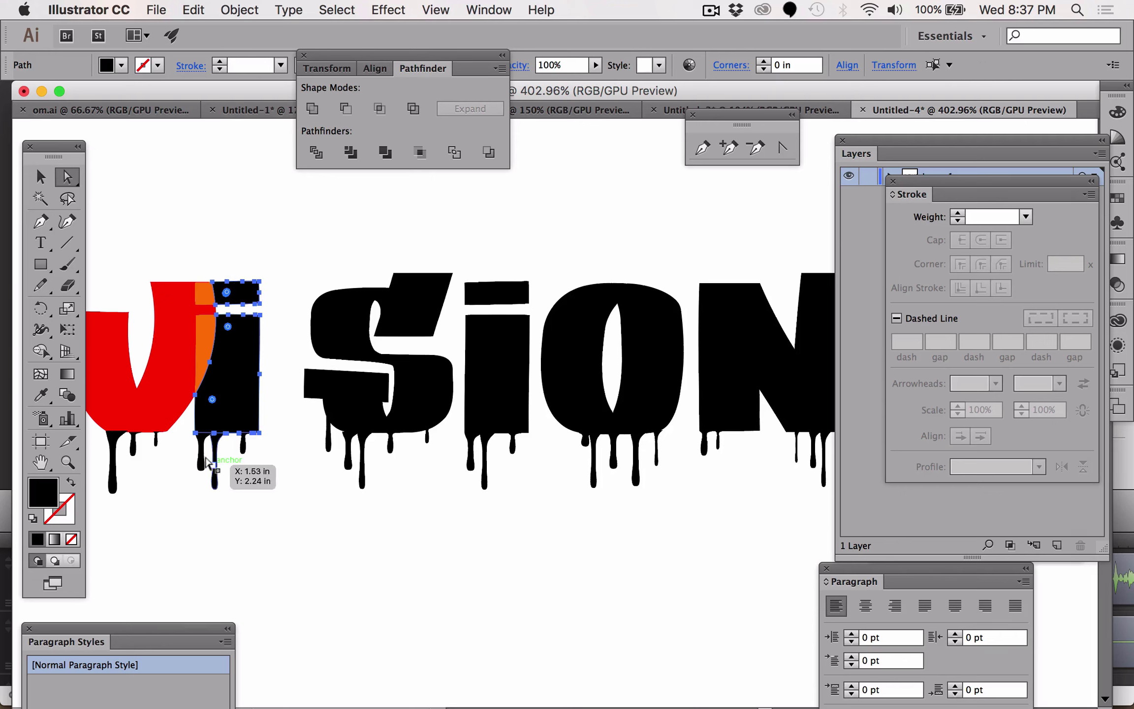
Add the i's drips to the selection and fill it all golden yellow (#FFC200)
left_click(214, 480, "shift")
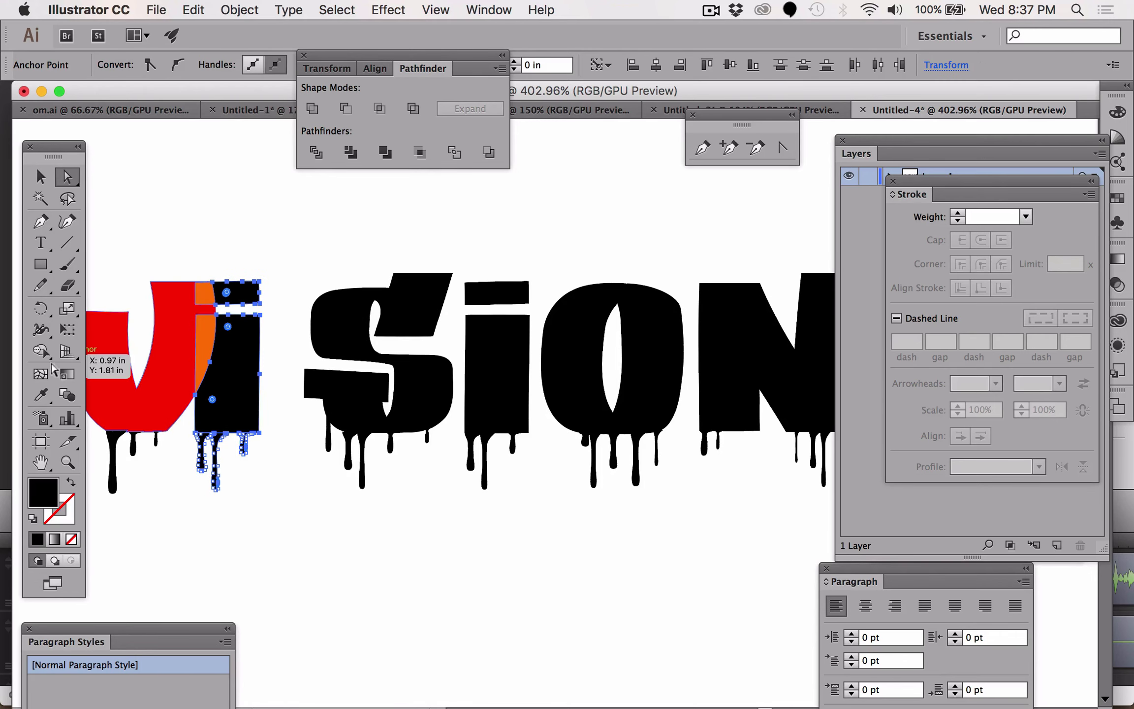
double_click(43, 493)
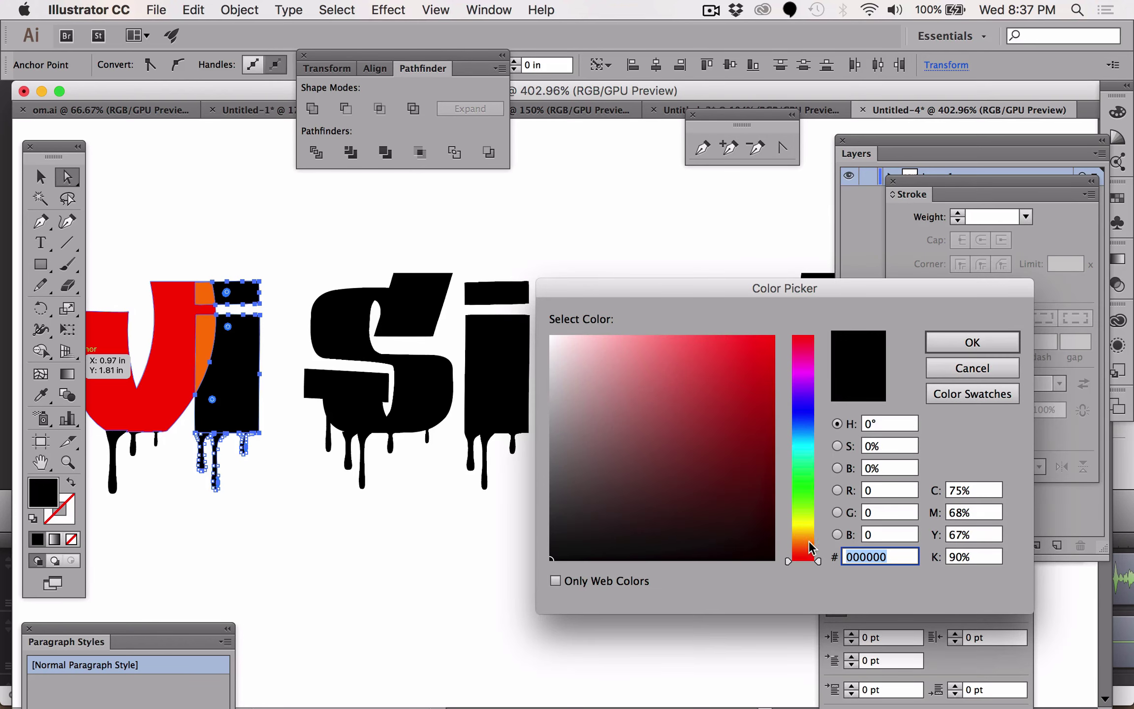
left_click(802, 525)
mouse_move(744, 375)
left_mouse_down()
mouse_move(767, 345)
mouse_move(774, 354)
left_mouse_up()
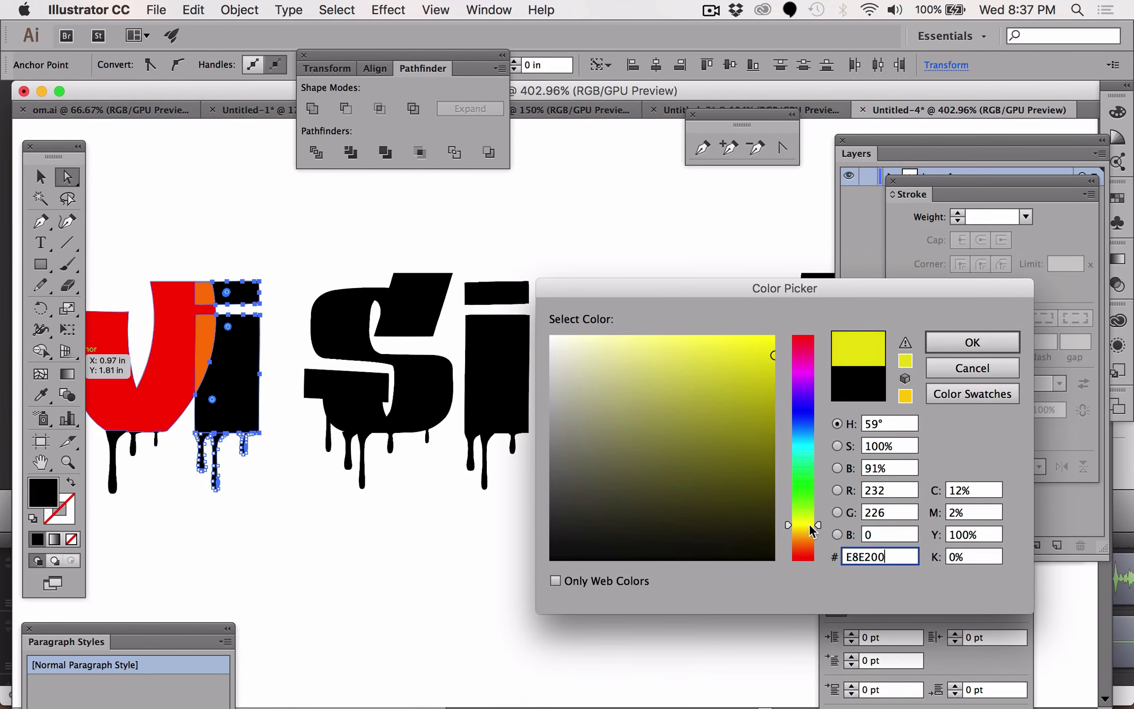
left_click_drag(810, 524, 798, 533)
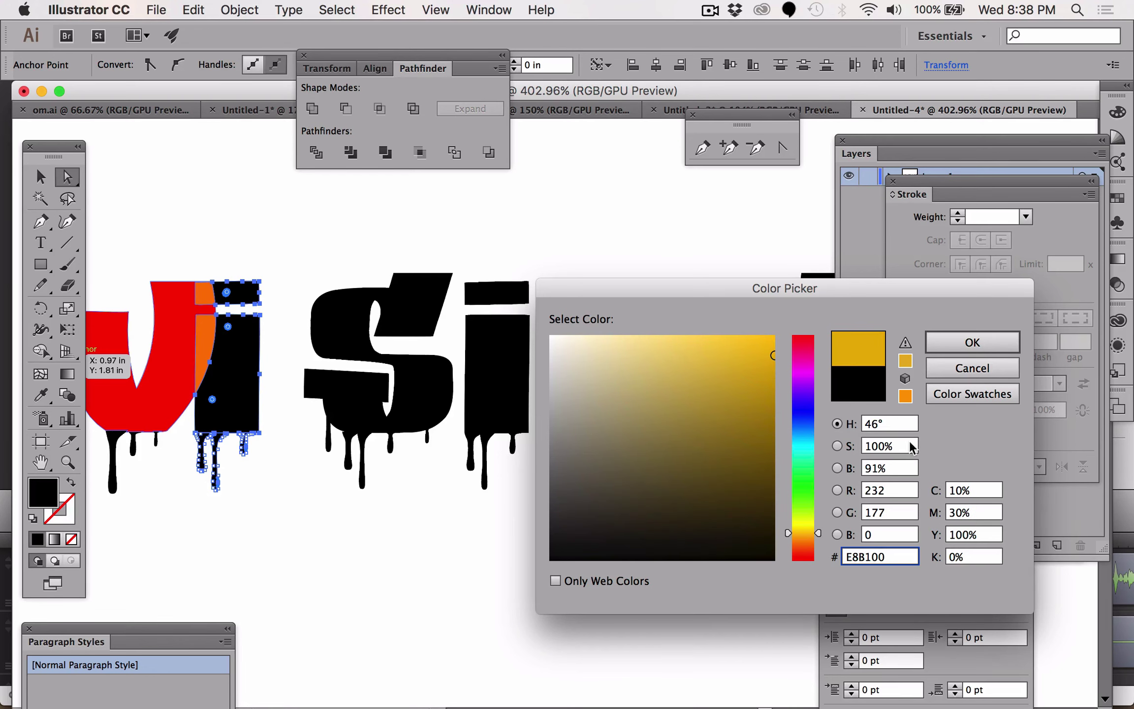
left_click_drag(768, 351, 774, 335)
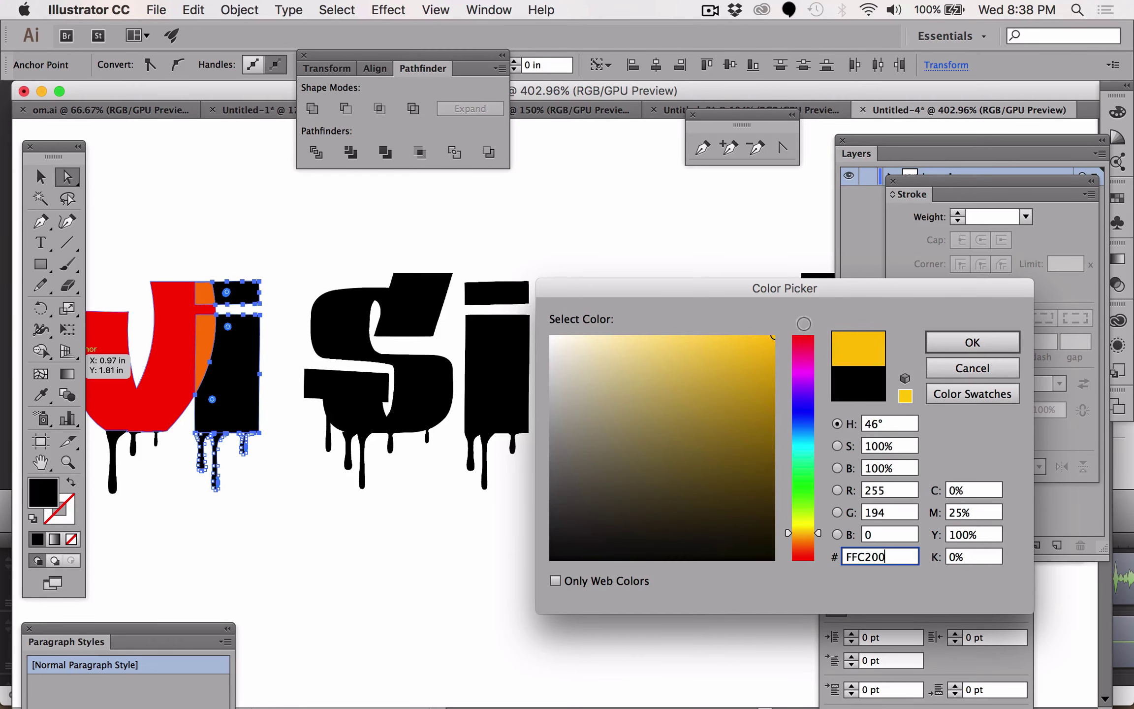
left_click(972, 342)
Eyedrop the V's red onto the first black drip under the V
left_click(342, 576)
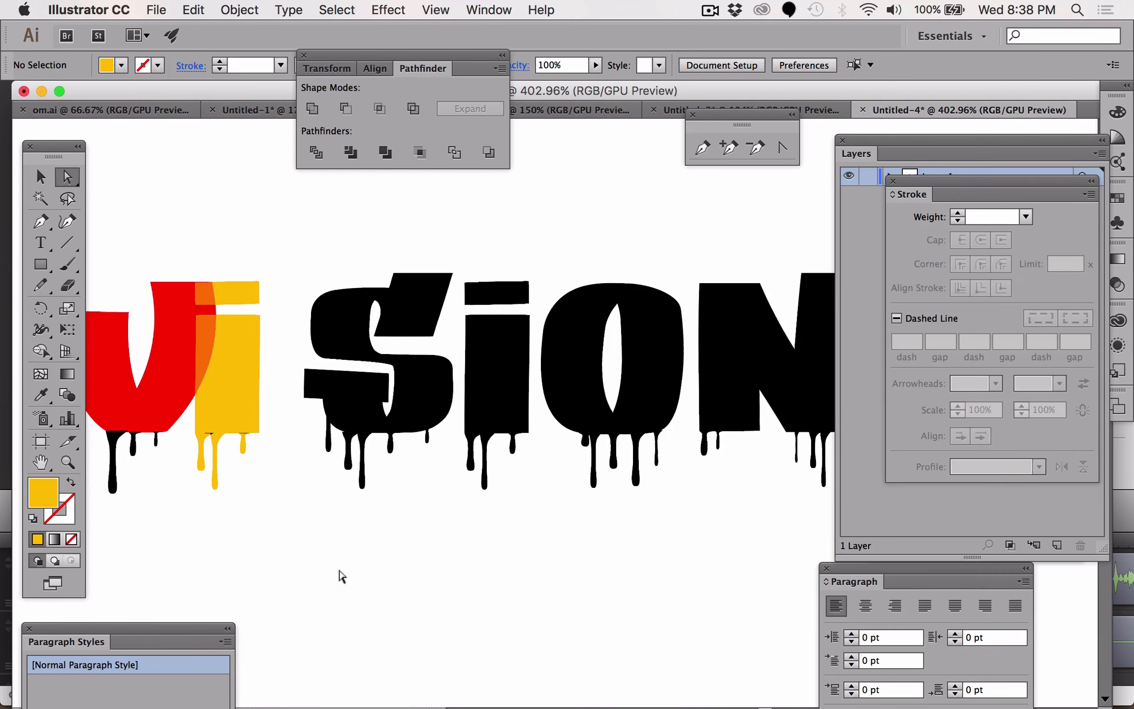
left_click(112, 485)
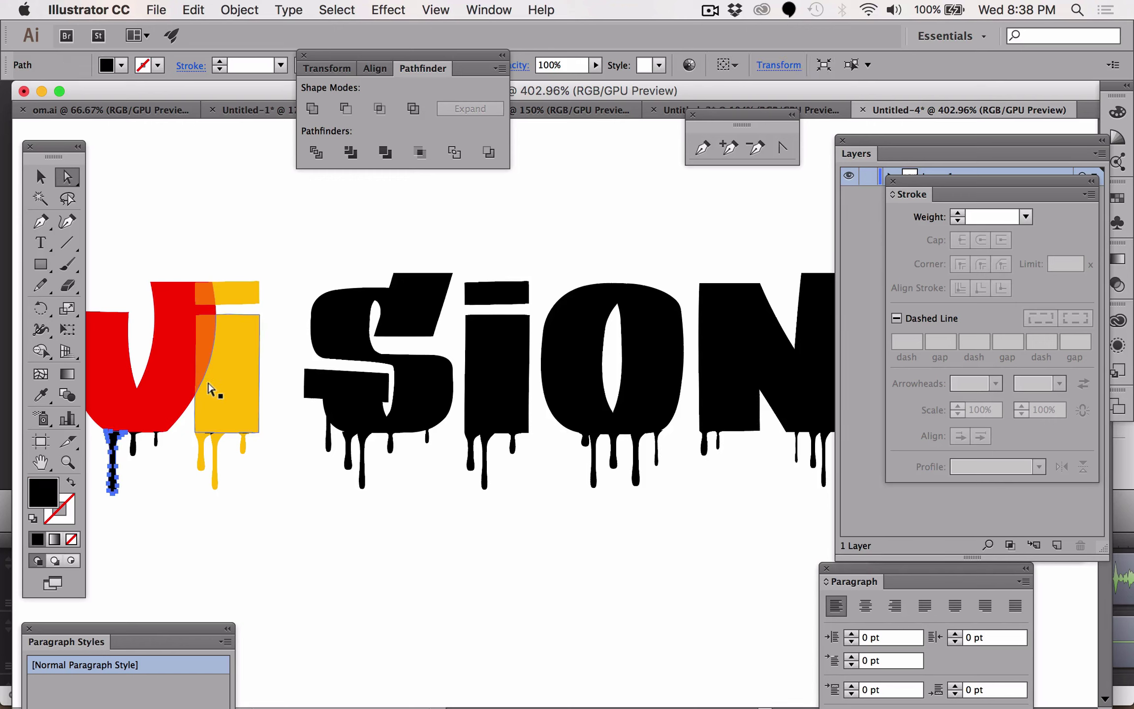
key("i")
left_click(166, 364)
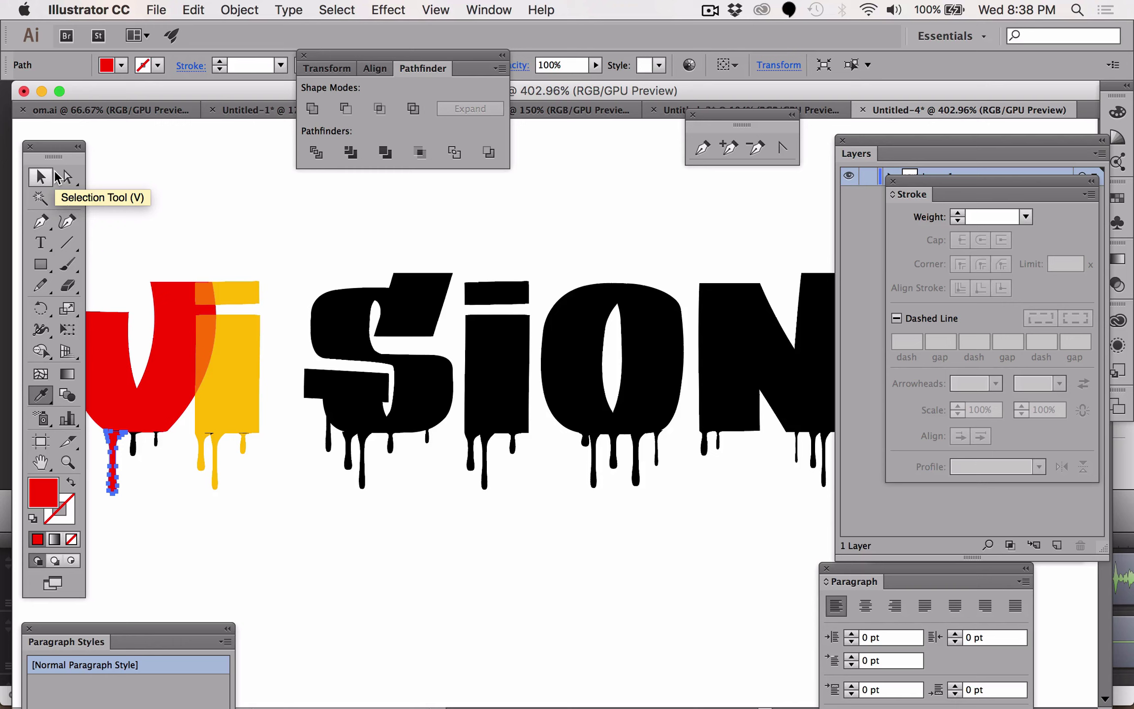
Select the remaining black drips under the V and eyedrop the V's red onto them
left_click(55, 176)
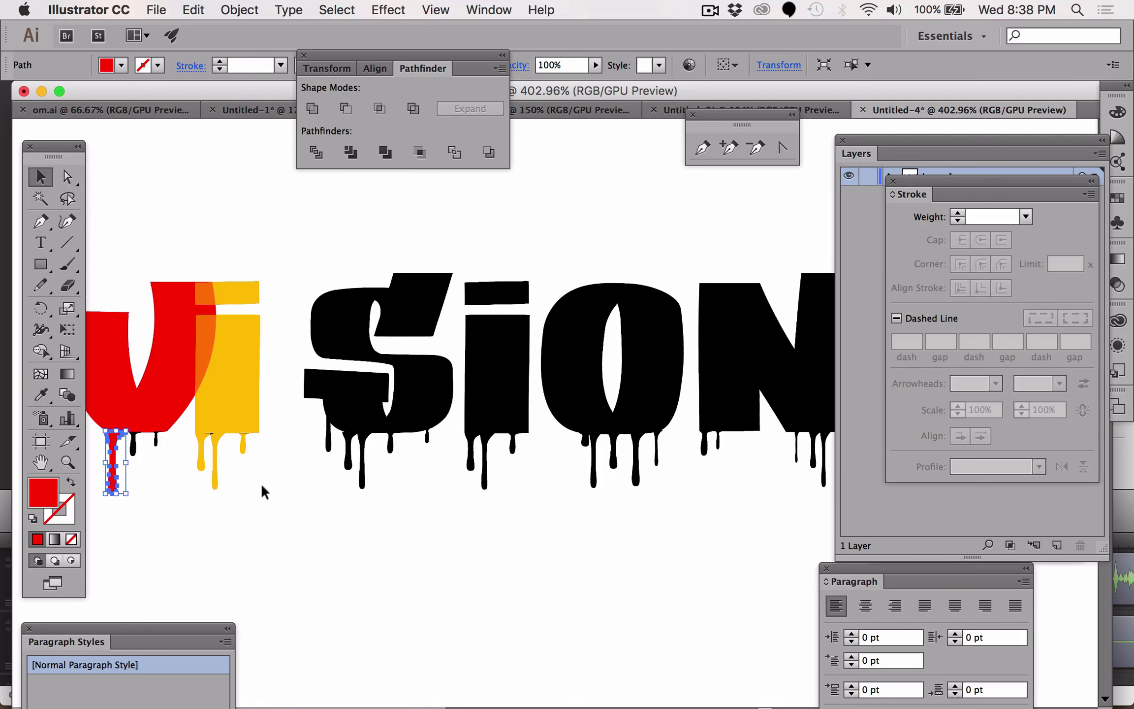
left_click(130, 438)
left_click(183, 523)
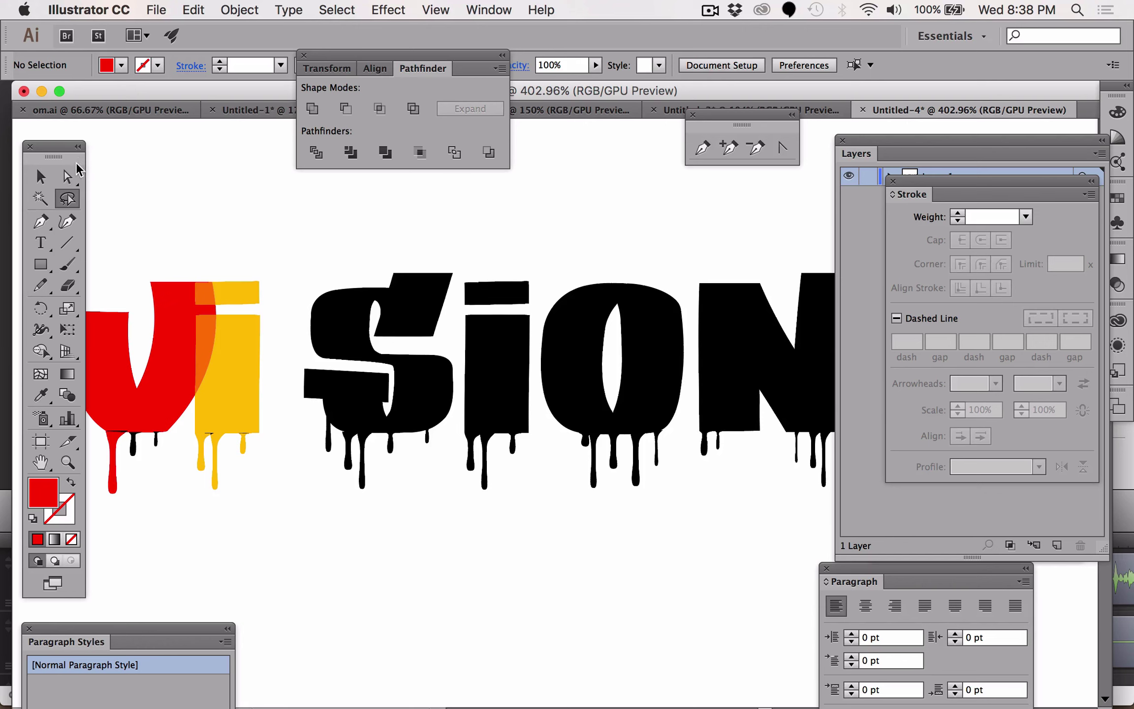
left_click(68, 176)
left_click(132, 445)
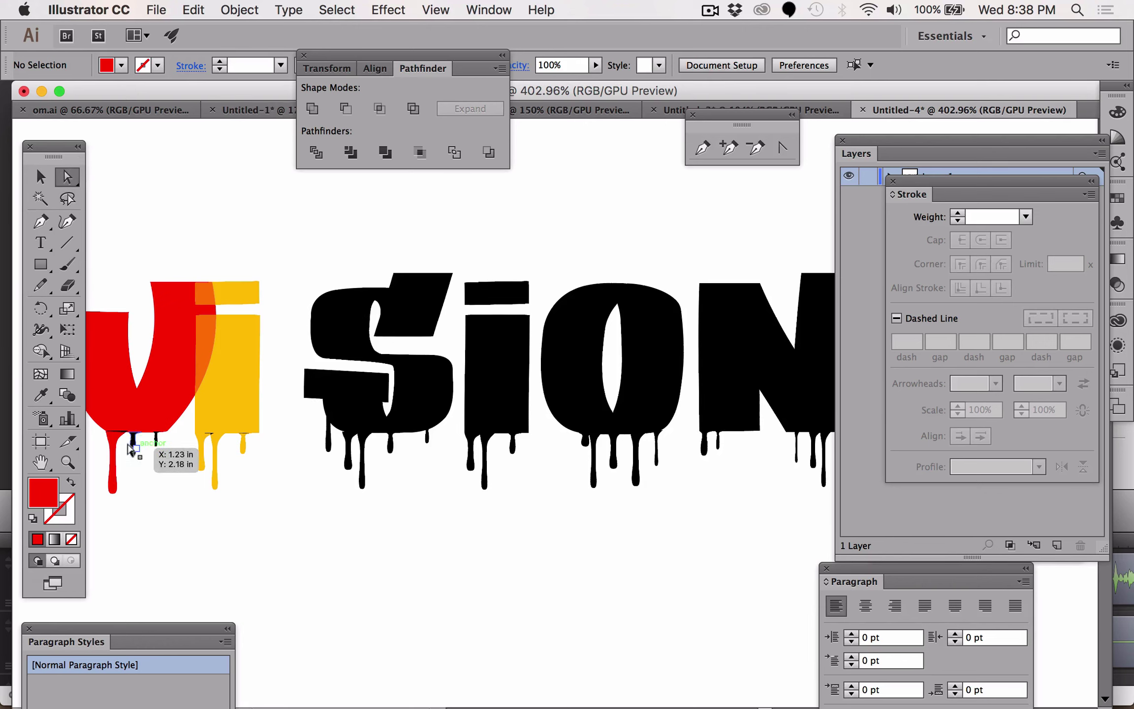
left_click_drag(163, 433, 149, 451)
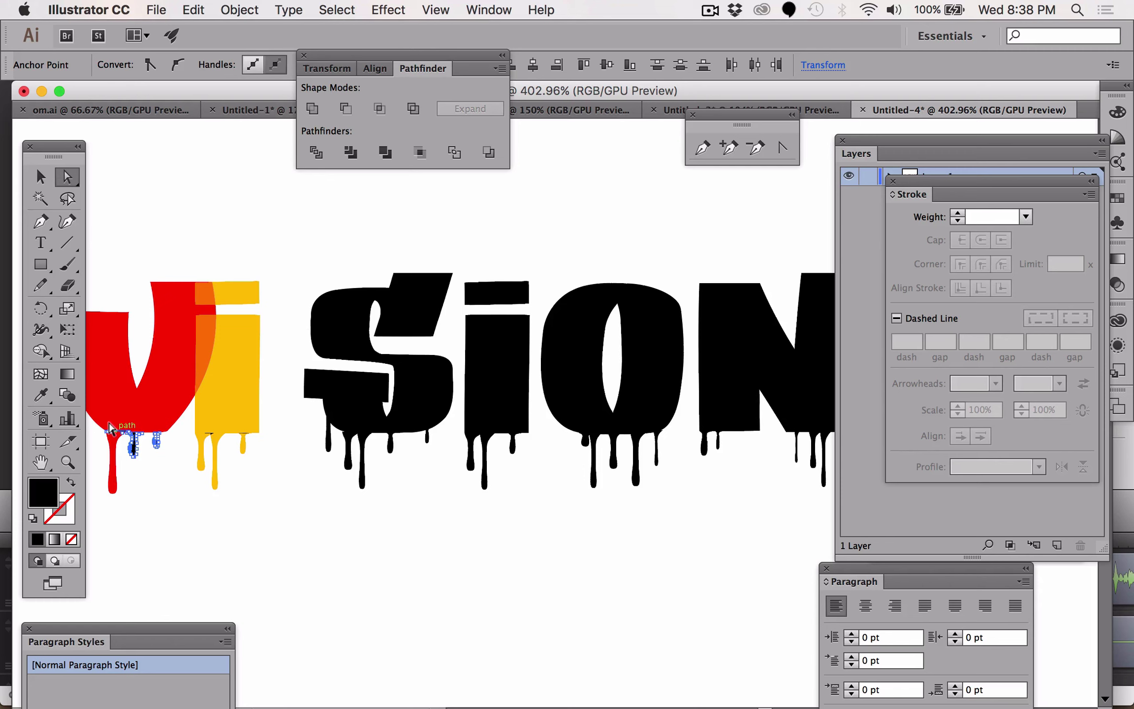
key("i")
left_click(163, 384)
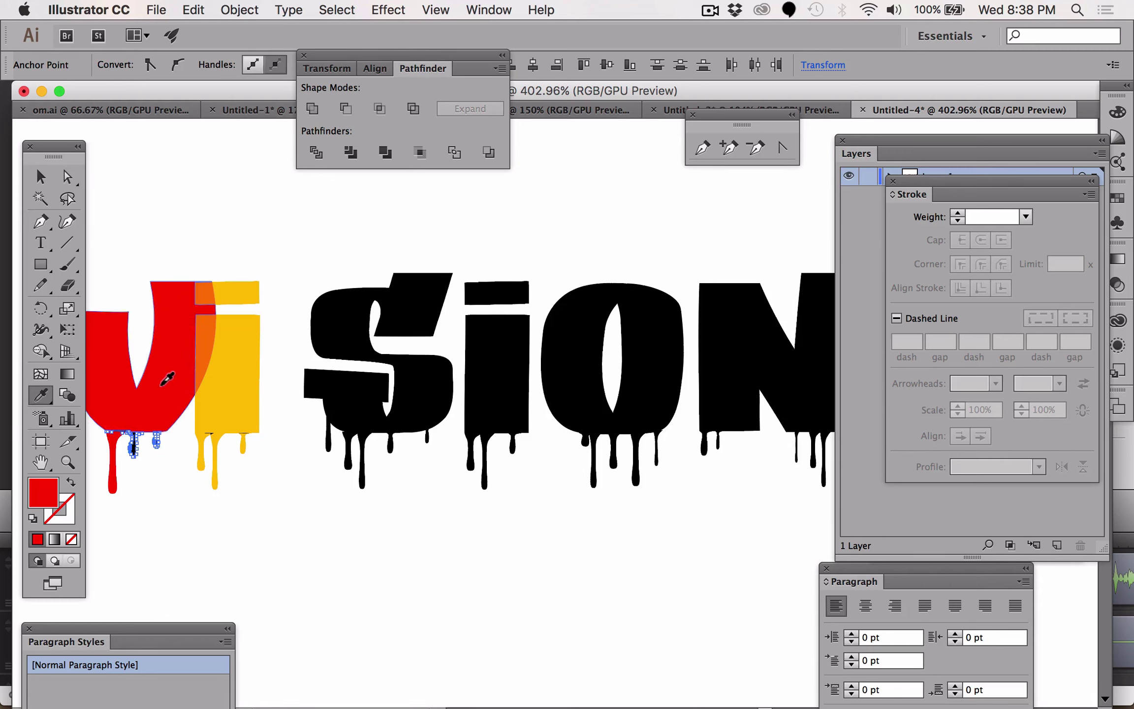
left_click(41, 176)
left_click(150, 207)
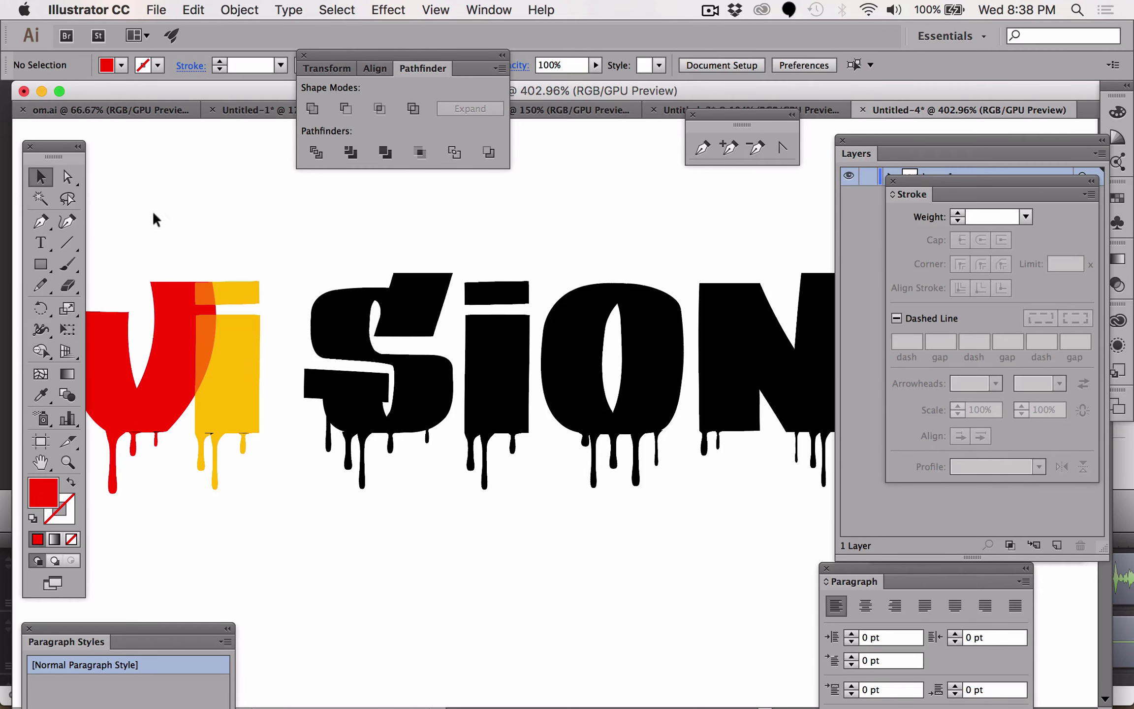
Move the S left over the yellow i and Divide the overlapping V, i and S
left_click(320, 376)
left_click_drag(319, 373, 252, 382)
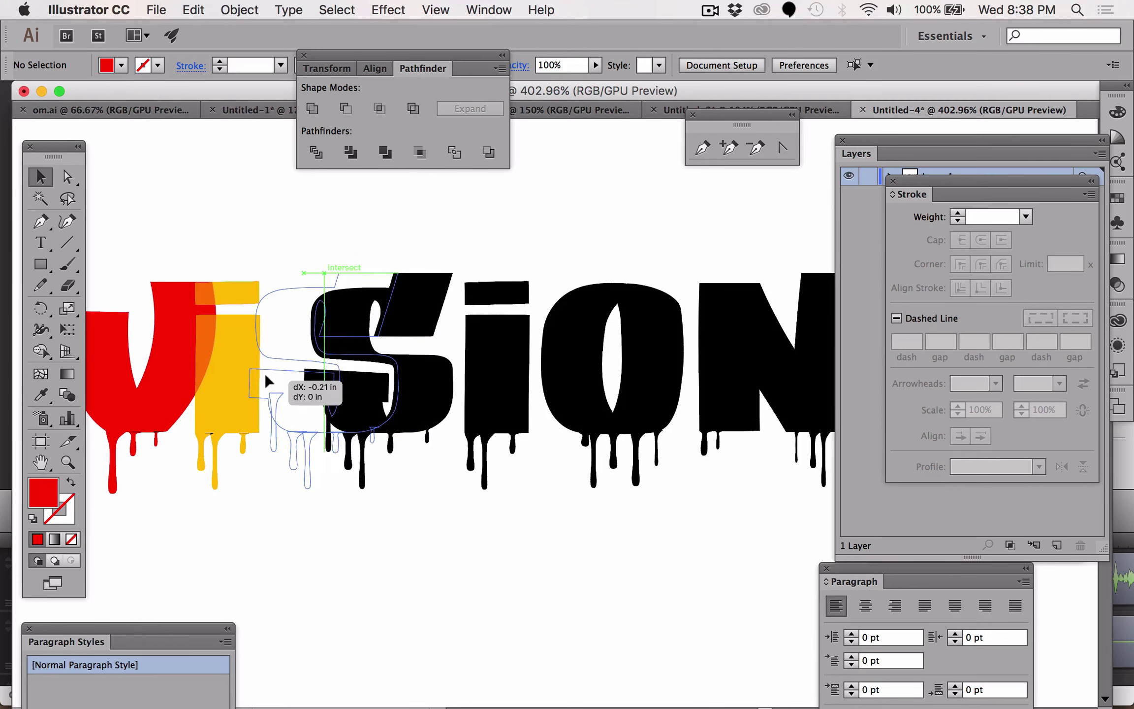
left_click(213, 403, "shift")
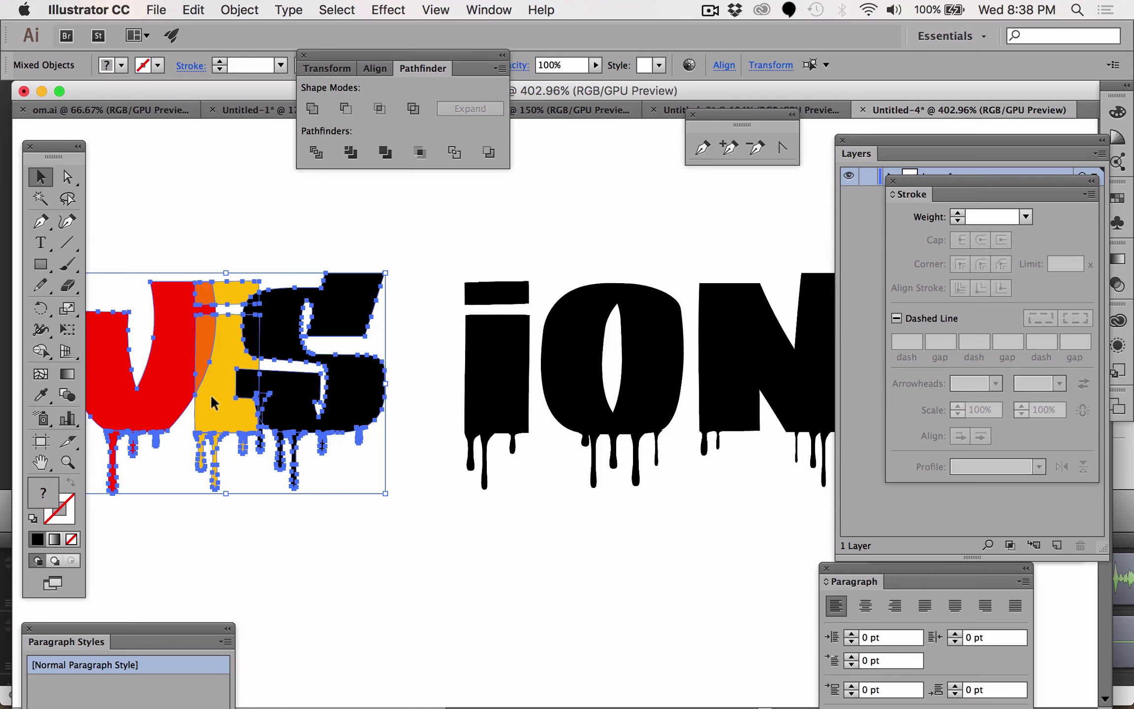
left_click(317, 155)
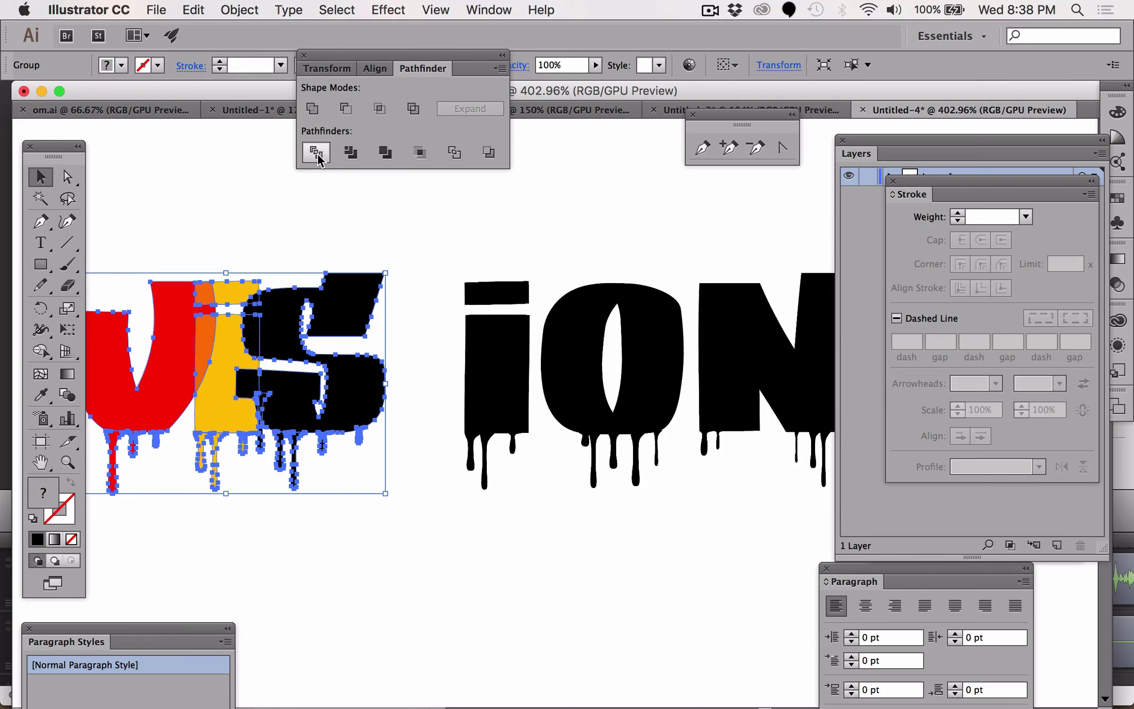
Direct-select the small S piece overlapping the i
left_click(70, 182)
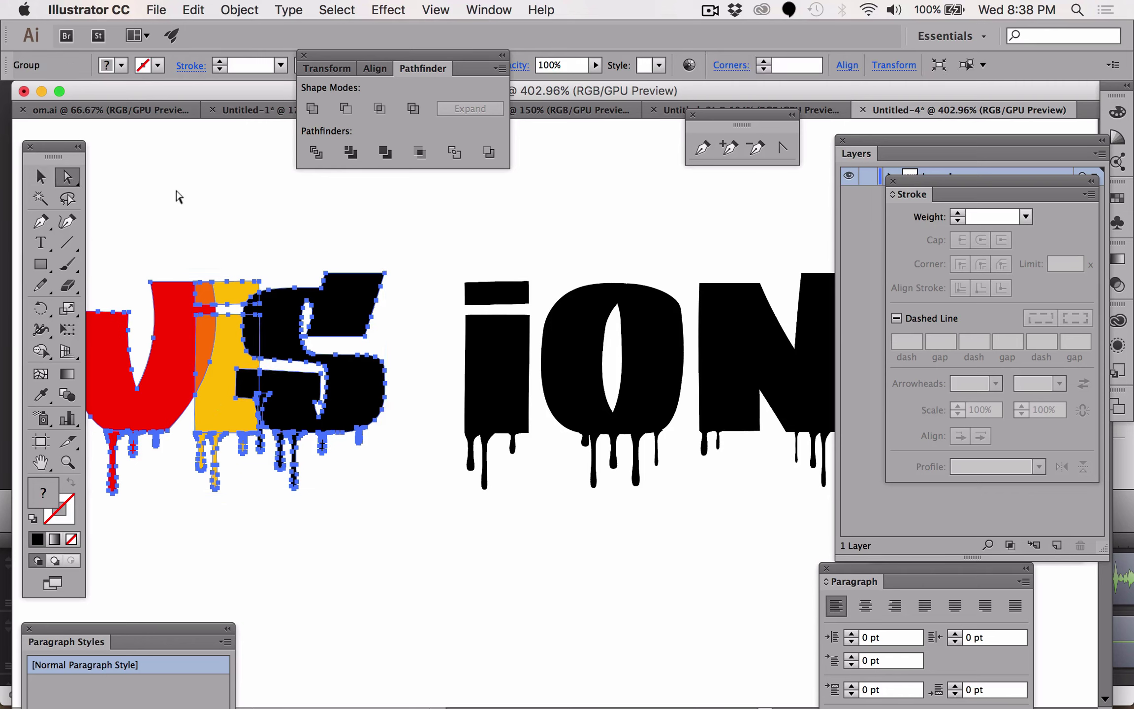
left_click(179, 197)
left_click(246, 330)
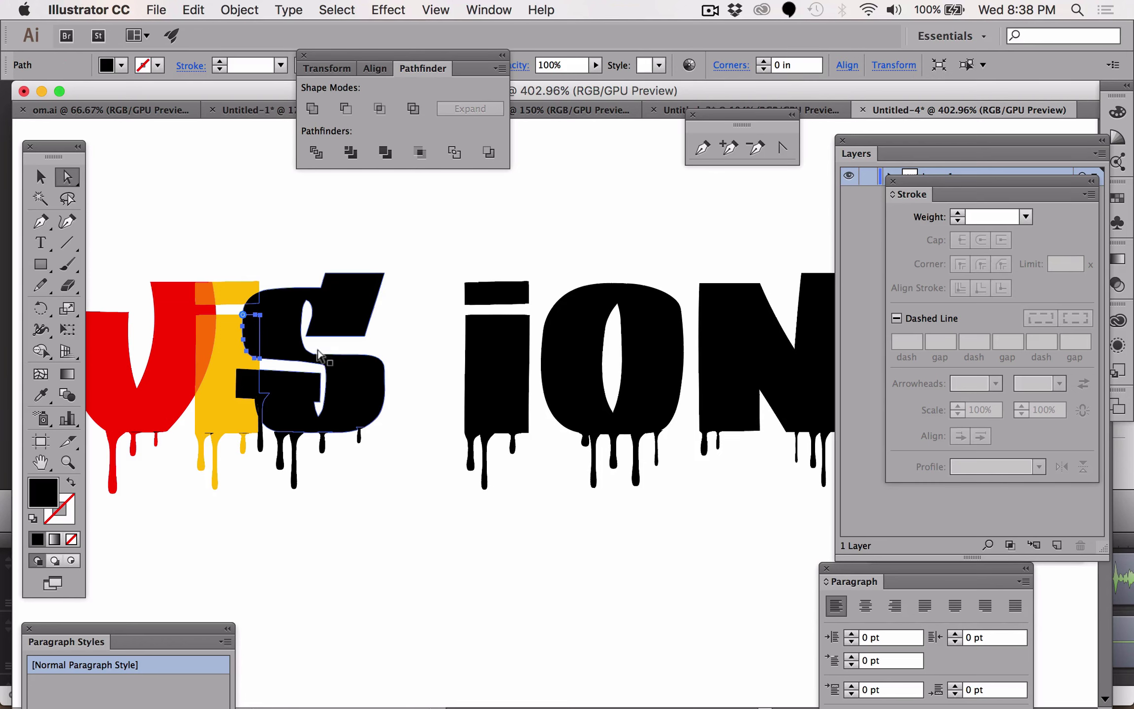
Fill the sliver where the S overlaps the i with bright yellow #F7F708, then stop the ScreenFlow recording
double_click(41, 499)
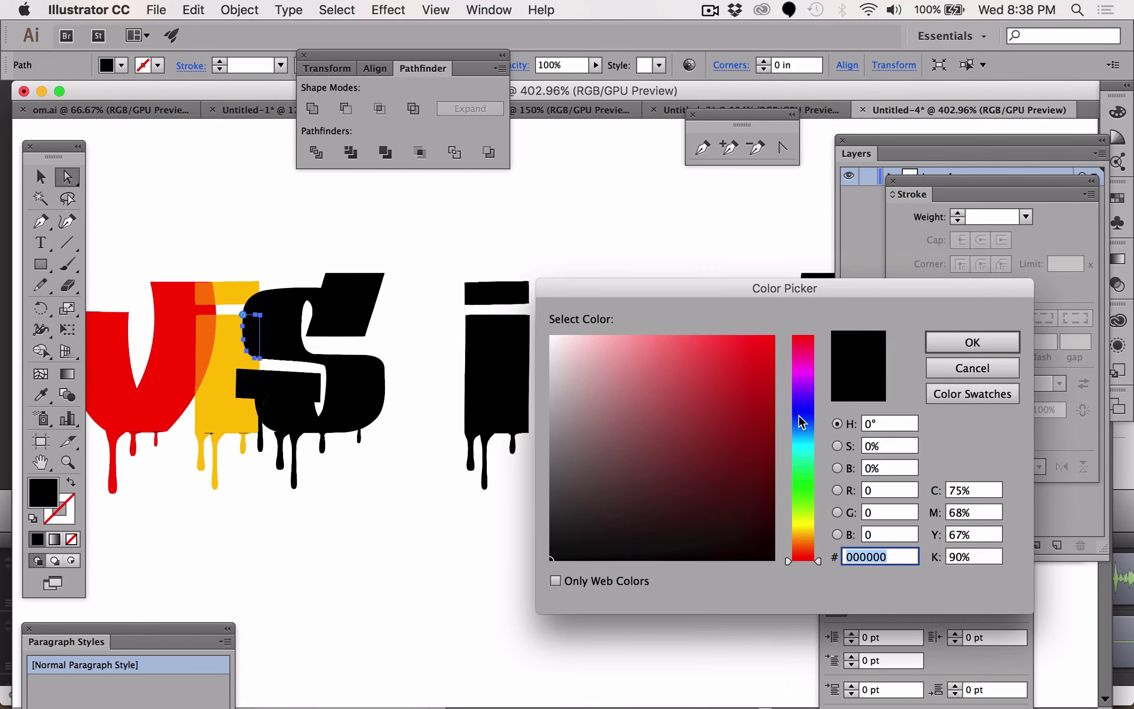
left_click_drag(806, 532, 804, 520)
left_click_drag(718, 378, 767, 339)
left_click(961, 344)
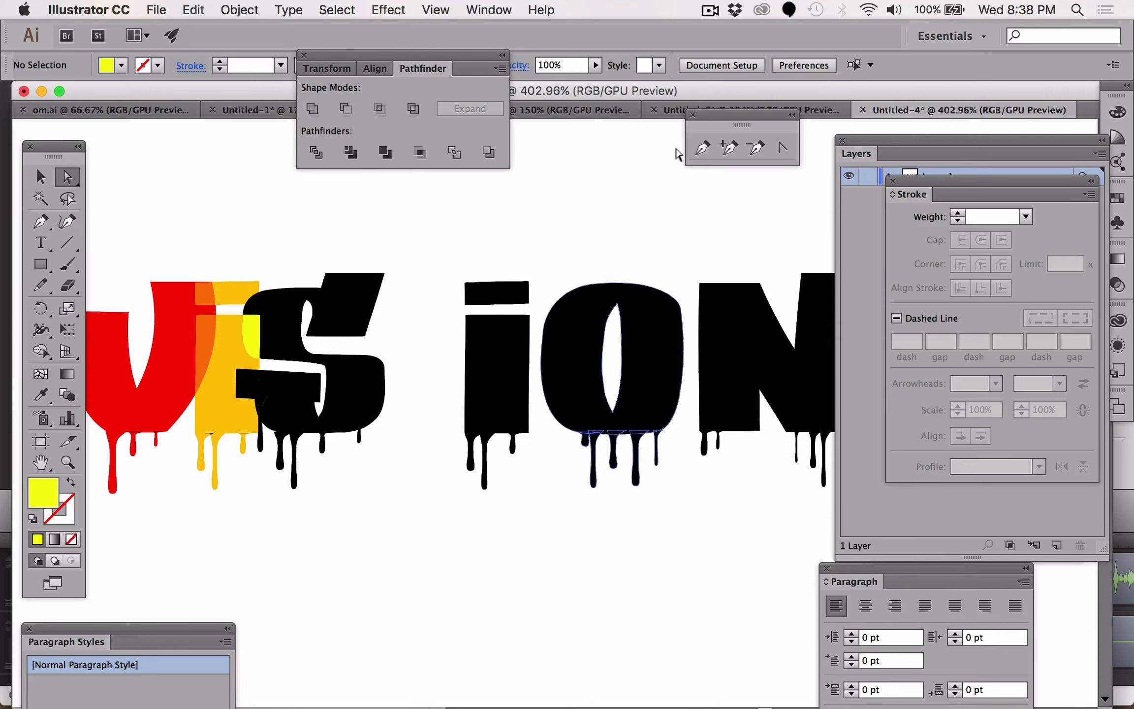
left_click(709, 11)
left_click(728, 47)
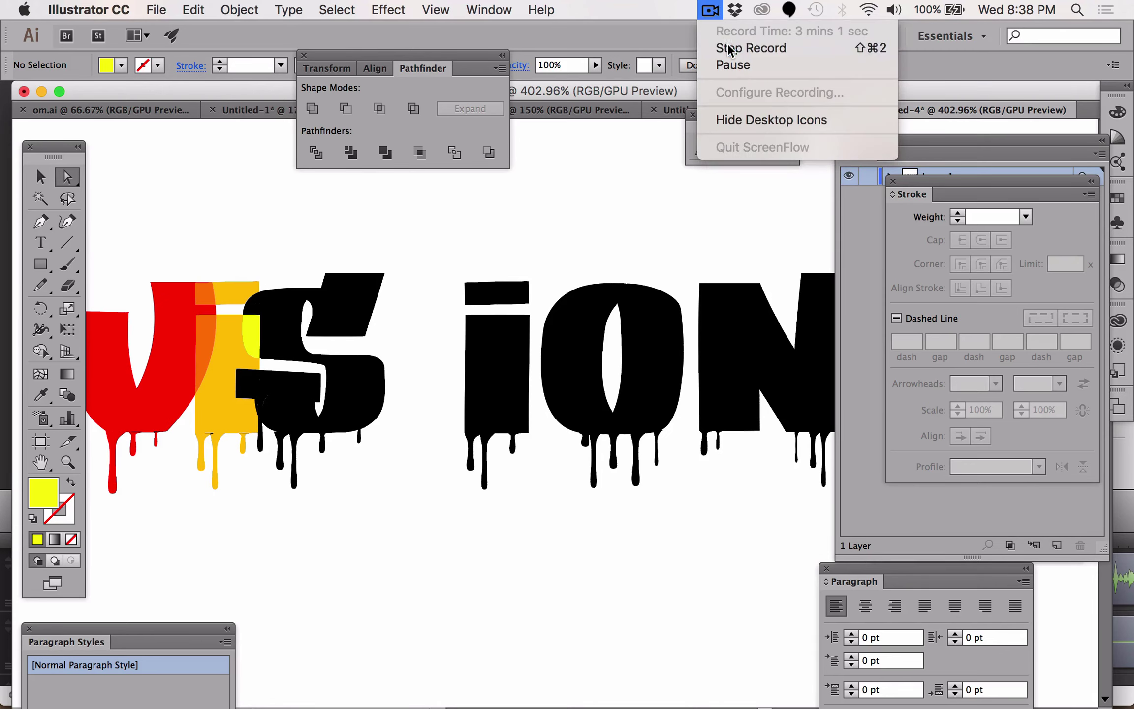